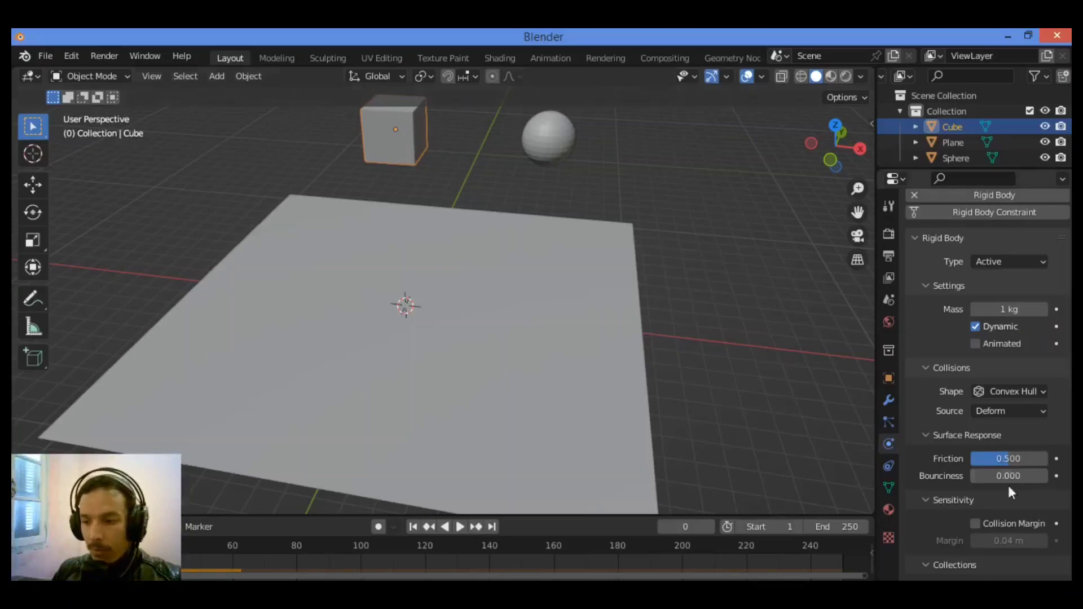
- Keyframe the cube's Dynamic rigid body setting at frame 0
scroll(976, 438, down, 1)
scroll(976, 438, up, 5)
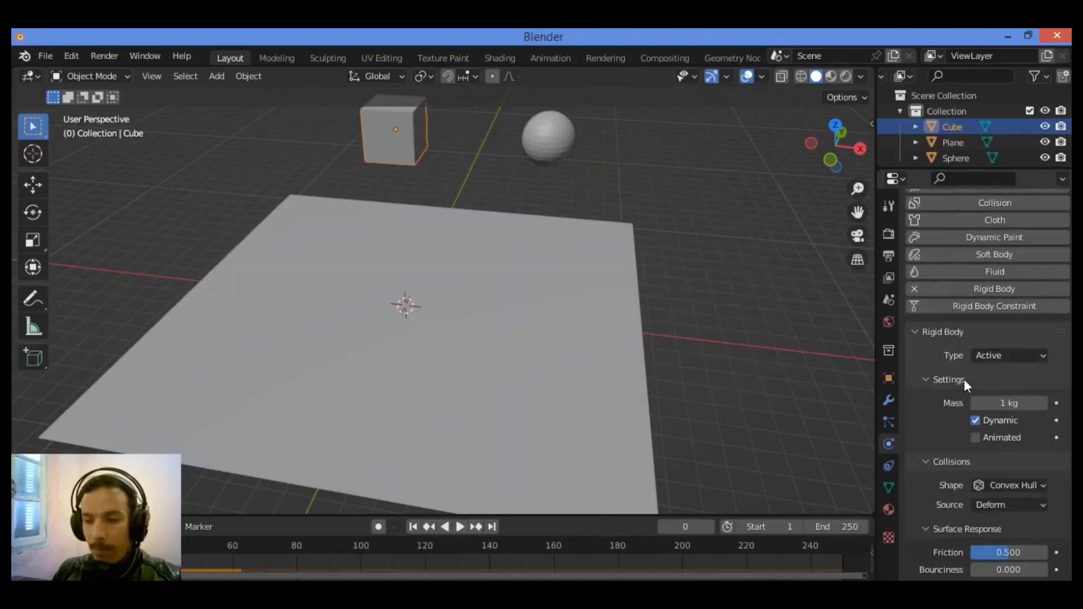
scroll(940, 446, down, 1)
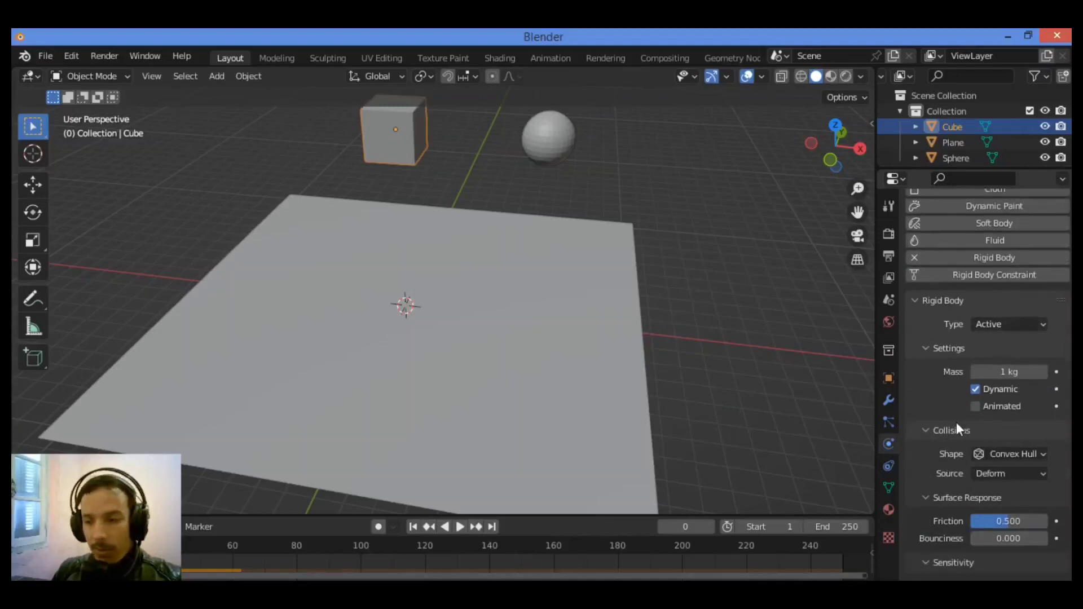
scroll(957, 429, down, 1)
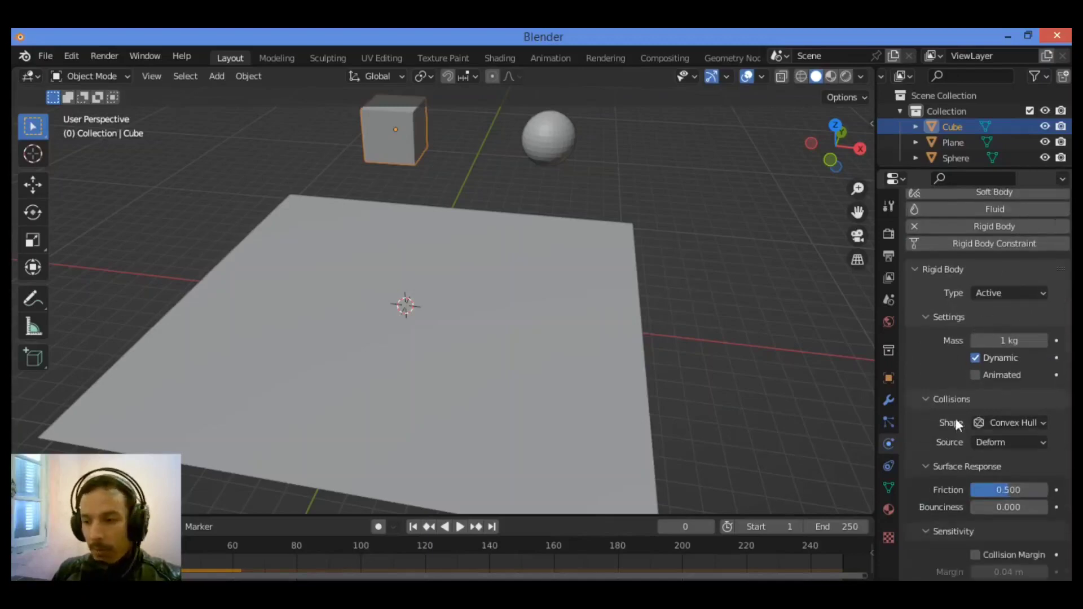
click(1056, 359)
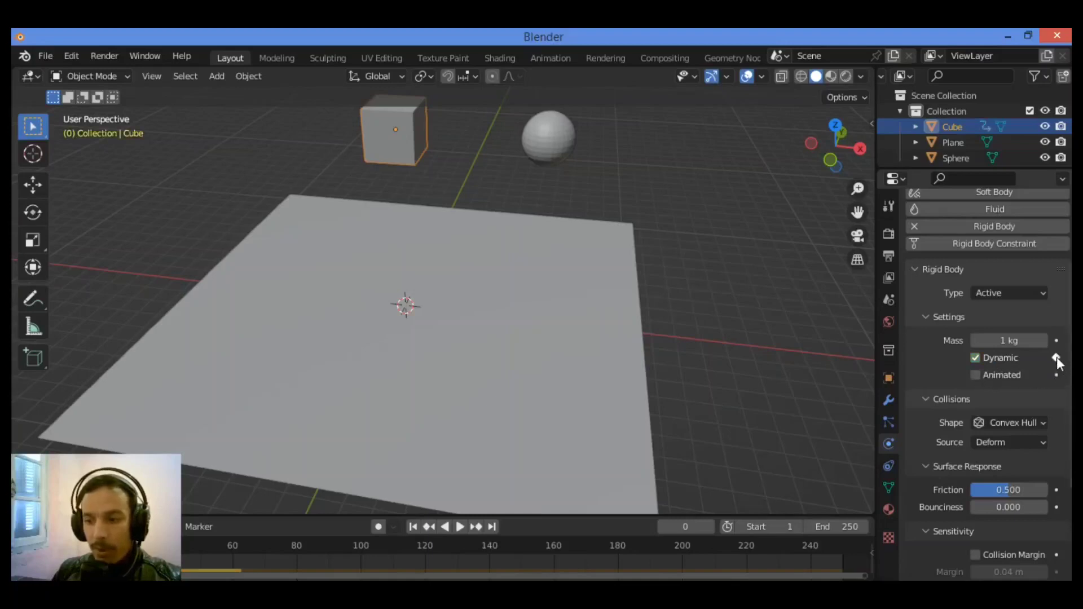
- Enlarge the timeline and keyframe Dynamic again at frames 30 and 77
drag(536, 512, 529, 488)
key(space)
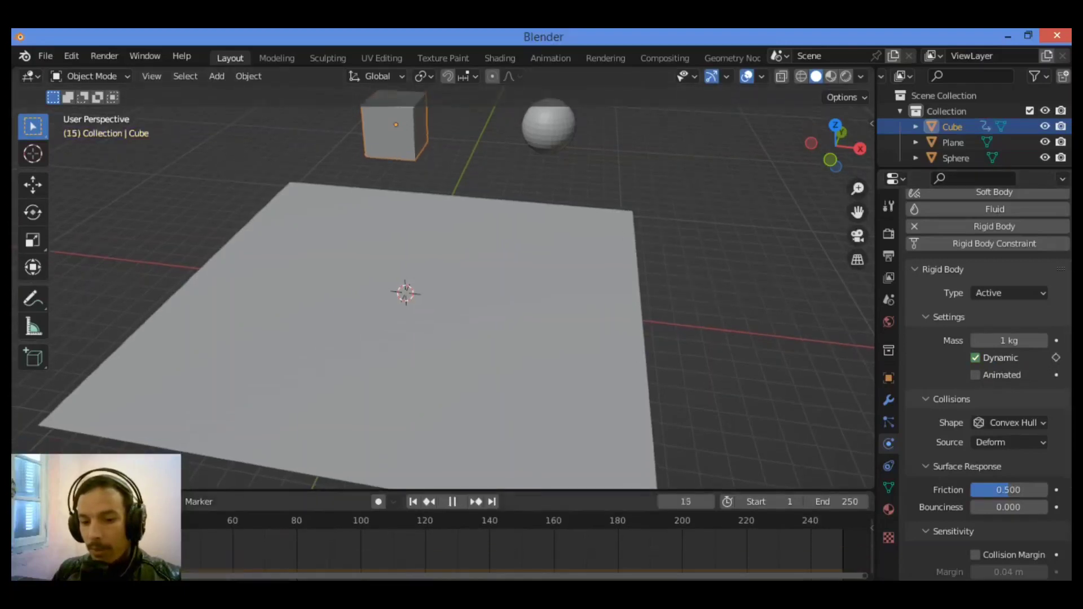
key(space)
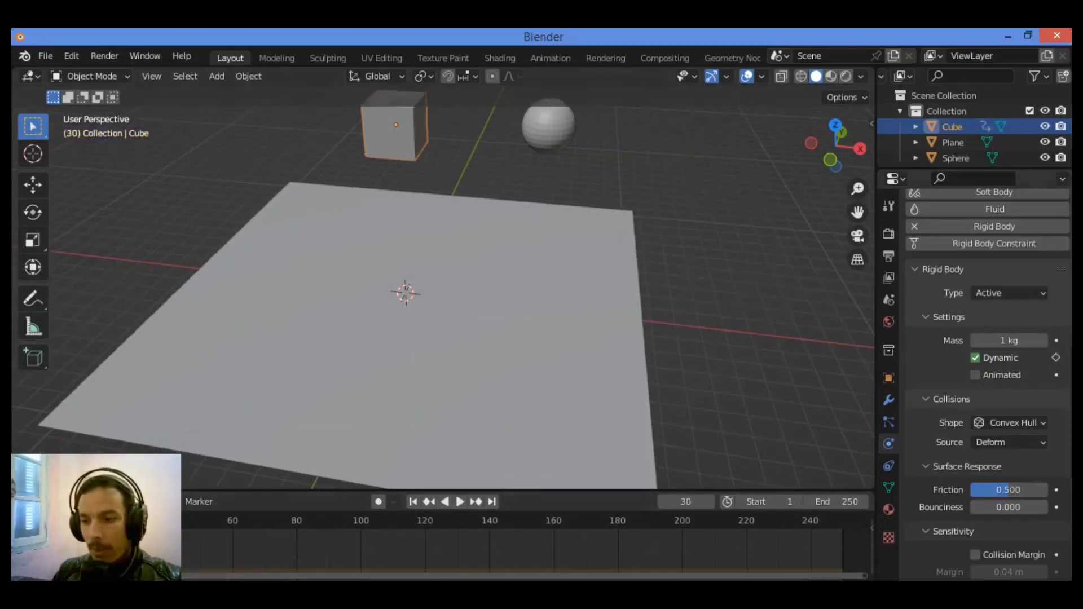
click(1055, 358)
drag(193, 518, 287, 520)
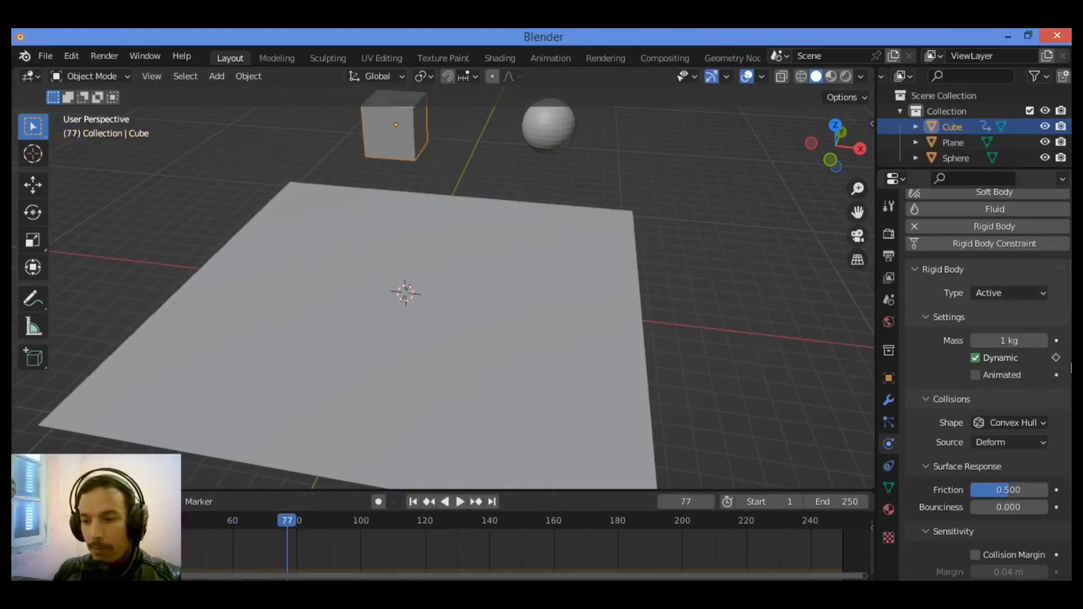
click(1055, 357)
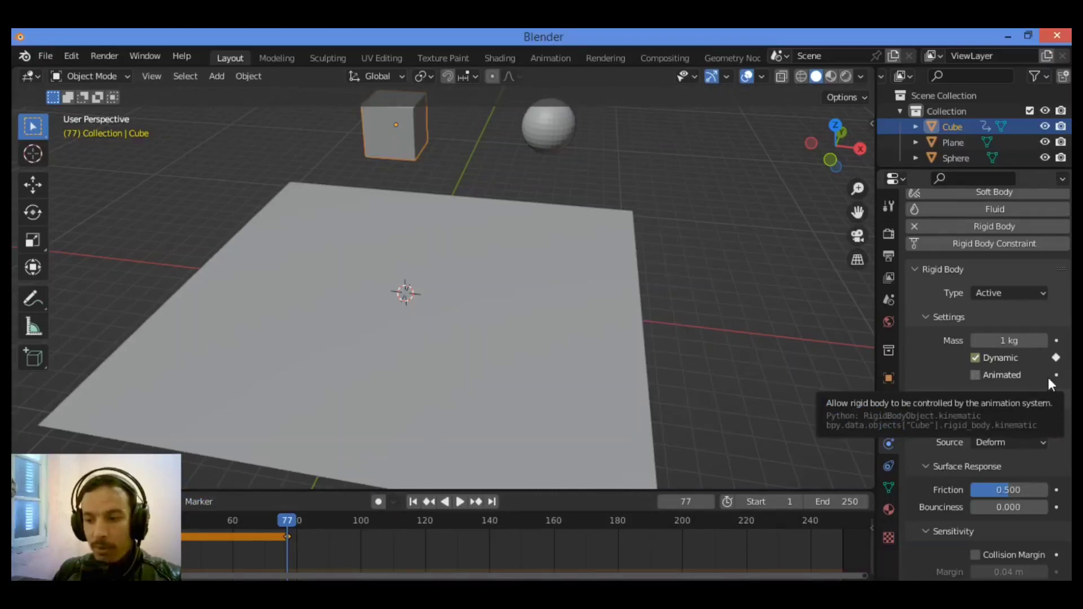
middle_drag(805, 151, 756, 158)
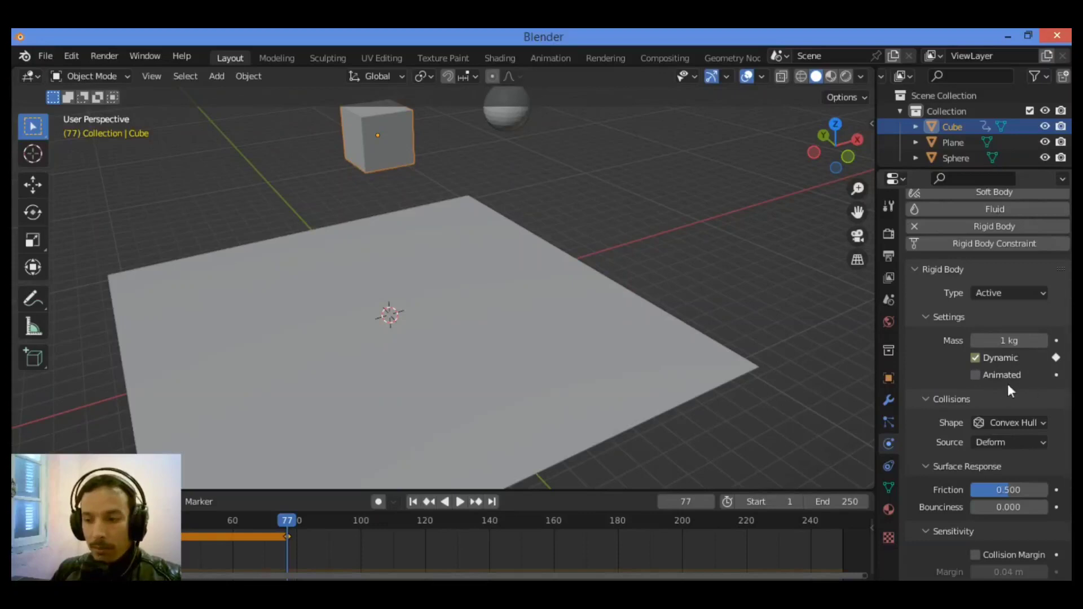
- Keyframe the cube's Animated toggle at frame 77 and turn it on at frame 87
click(1054, 374)
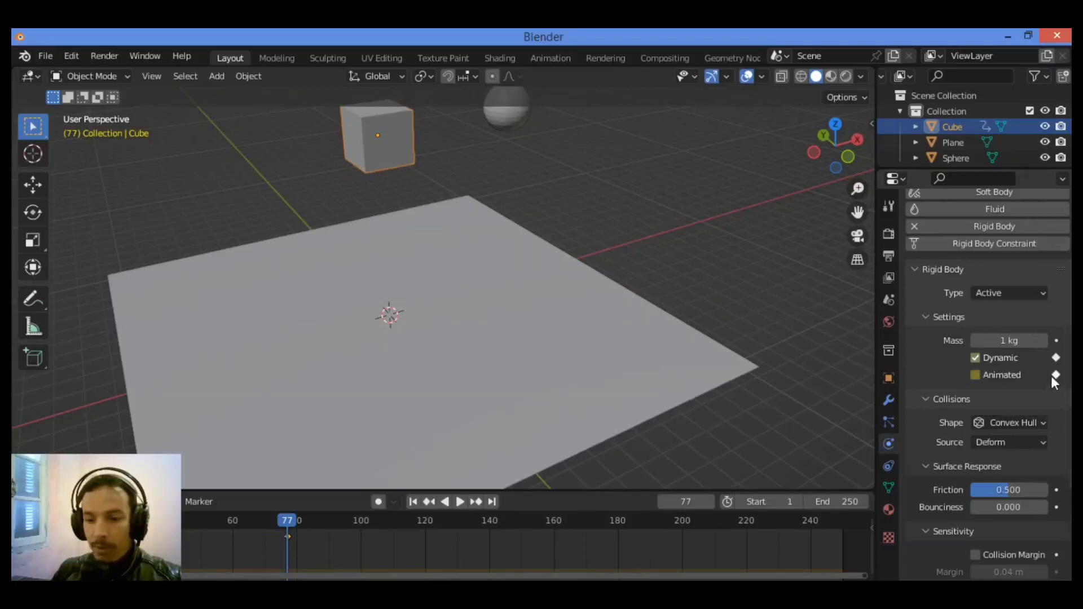
drag(297, 521, 320, 522)
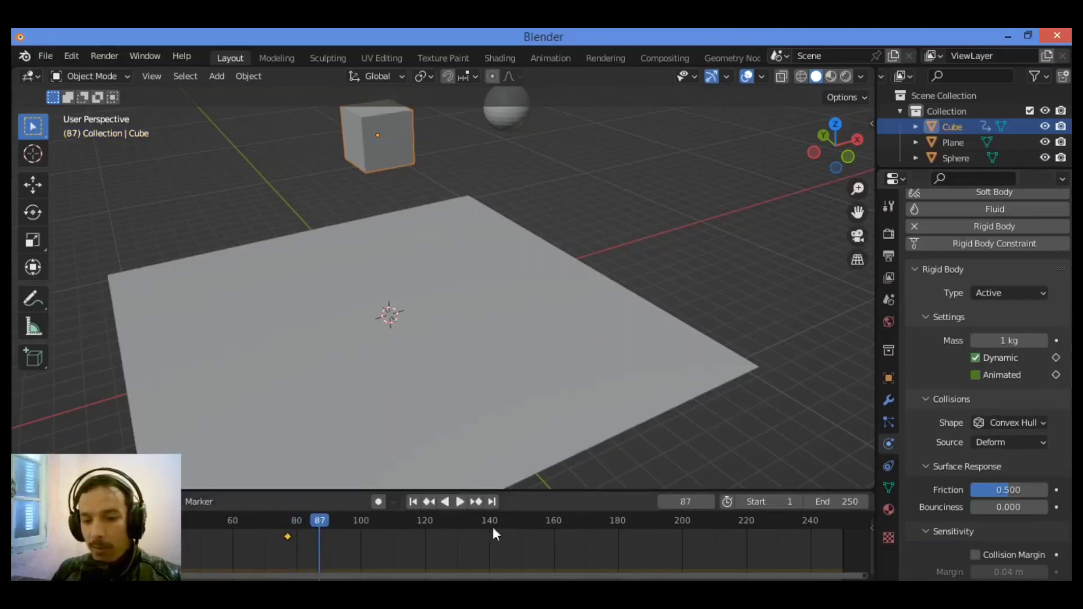
click(976, 375)
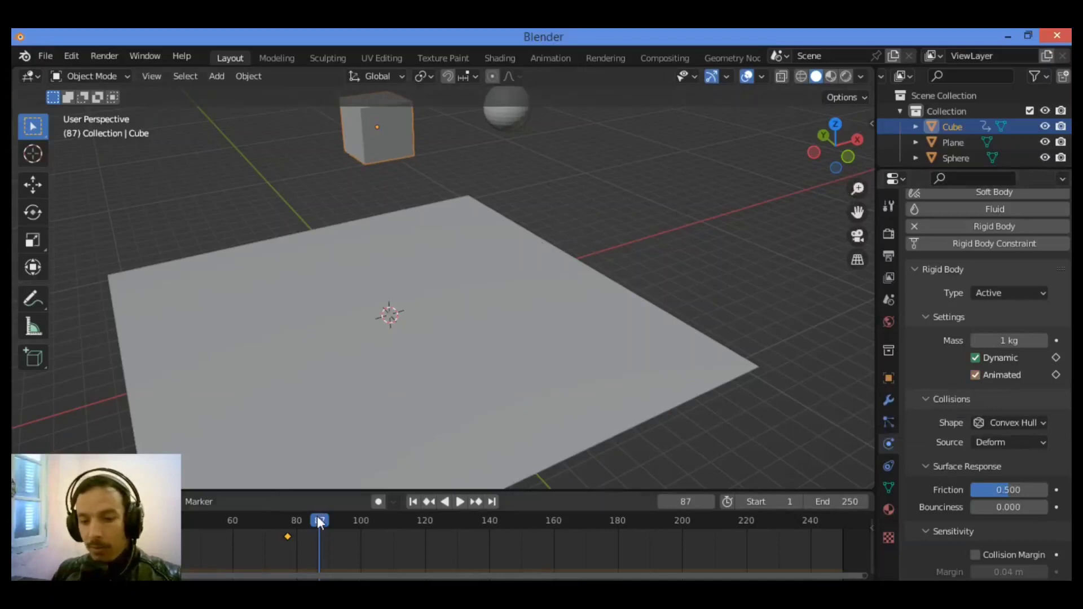
- Play the animation forward and backward to frame 77, then delete the cube's keyframes
key(shift+Left)
key(space)
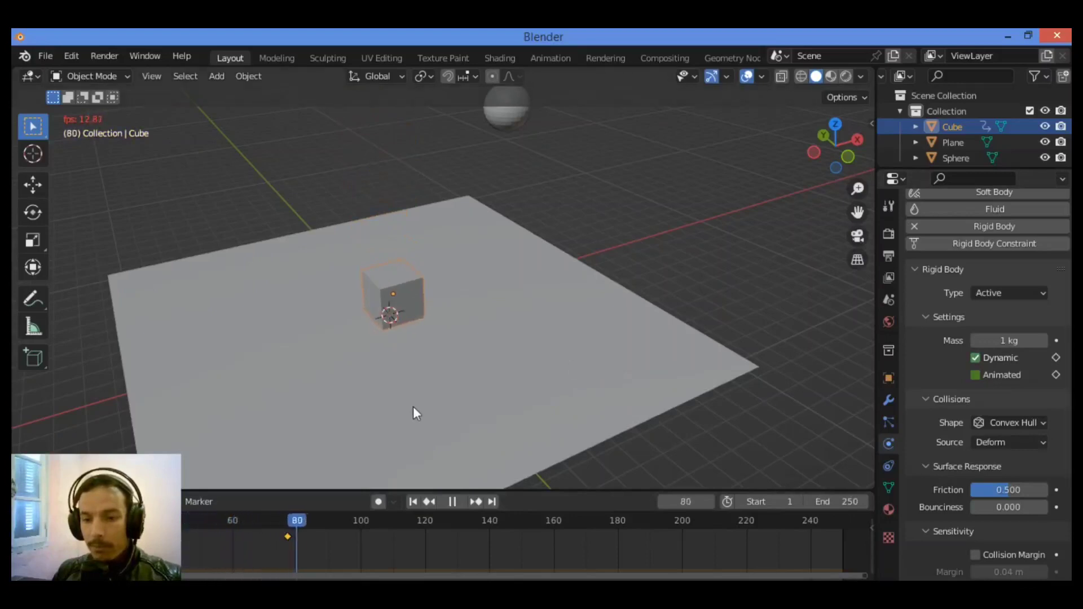
key(space)
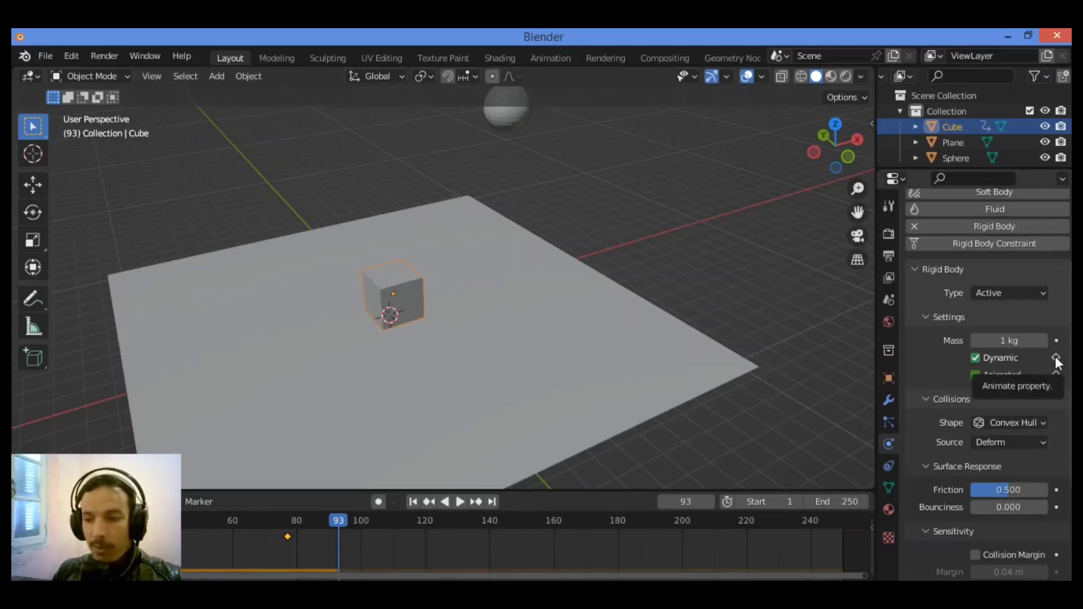
key(ctrl+shift+space)
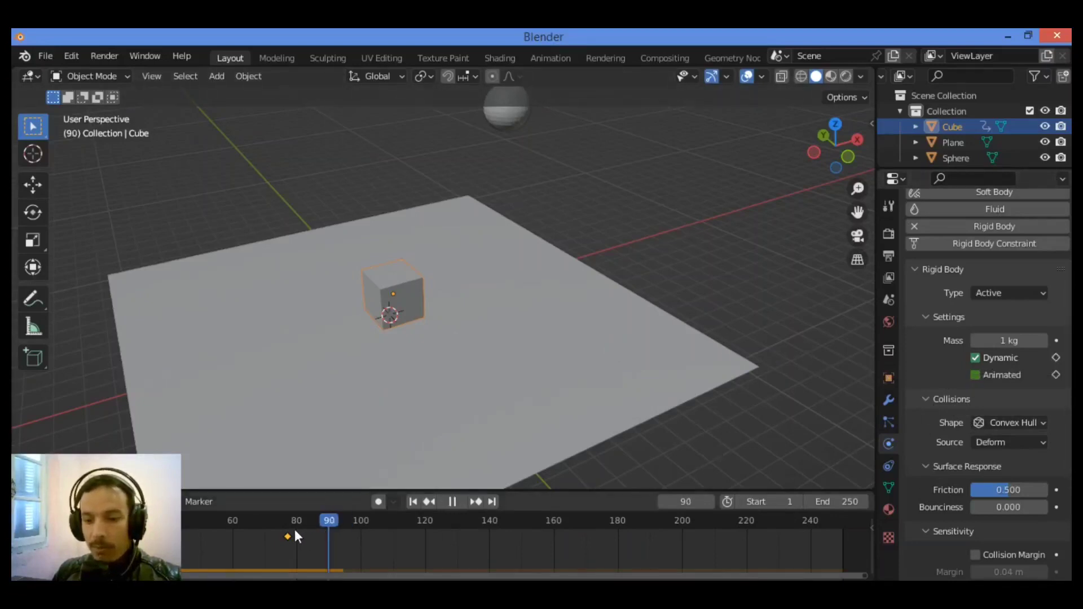
key(space)
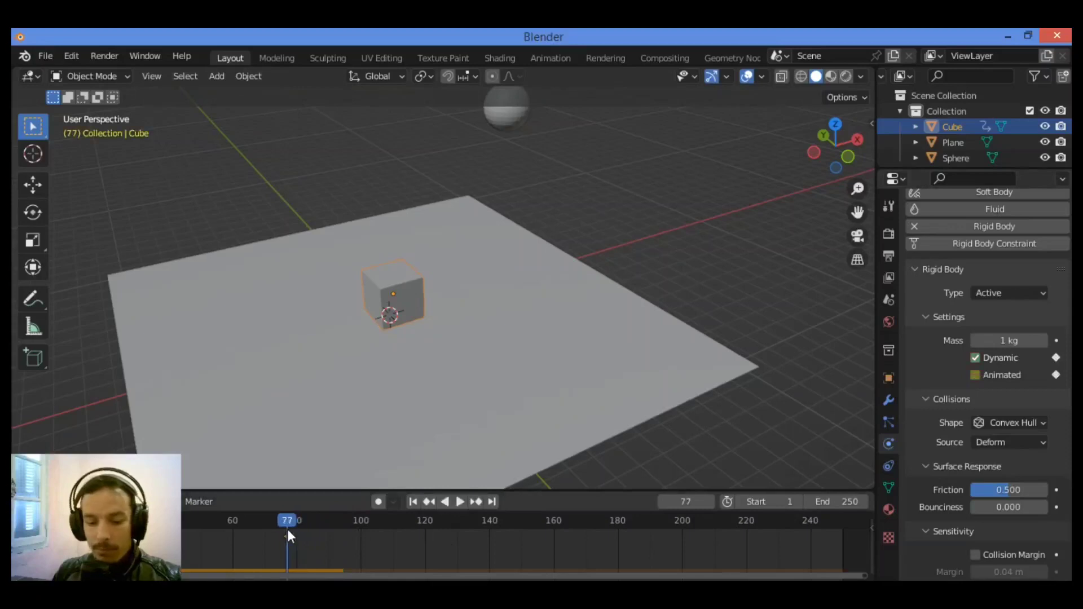
key(x)
click(246, 530)
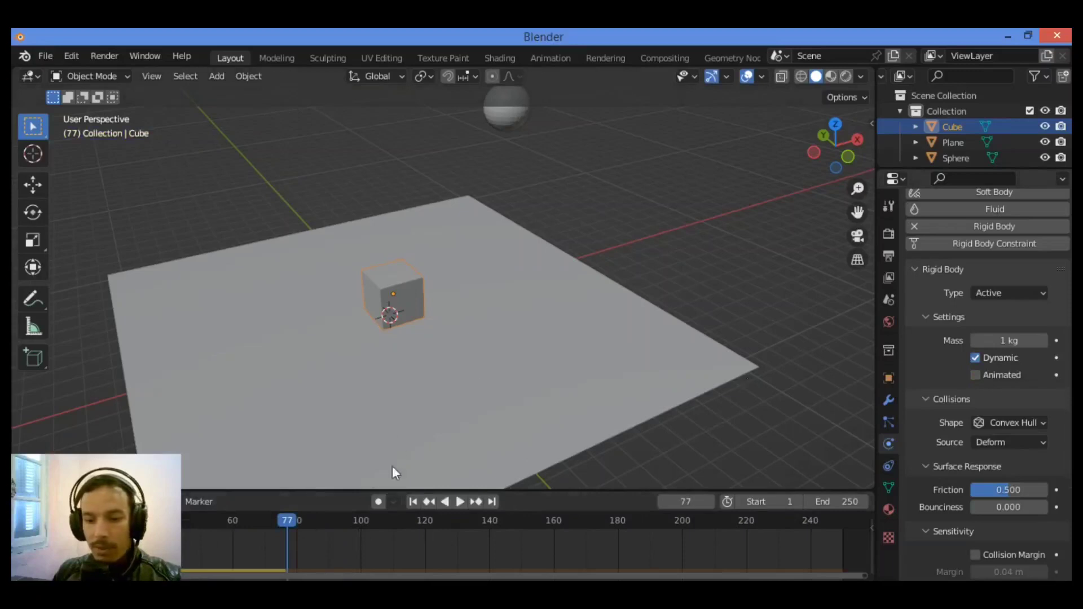
- Rewind to frame 0, orbit to face the plane, and bring up the collision shape list
drag(290, 520, 41, 522)
key(space)
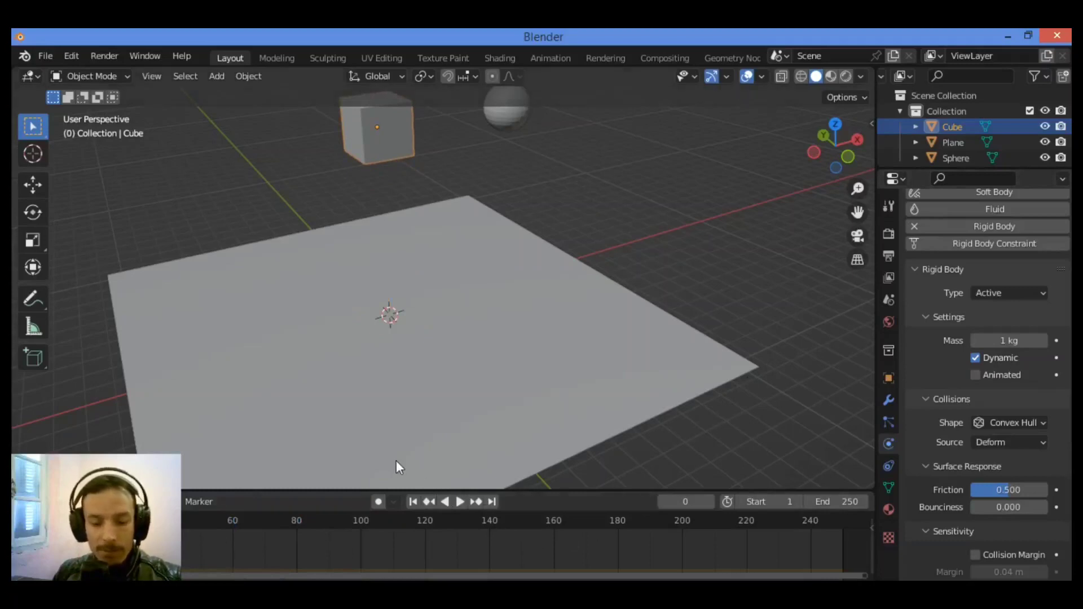
middle_drag(395, 459, 564, 451)
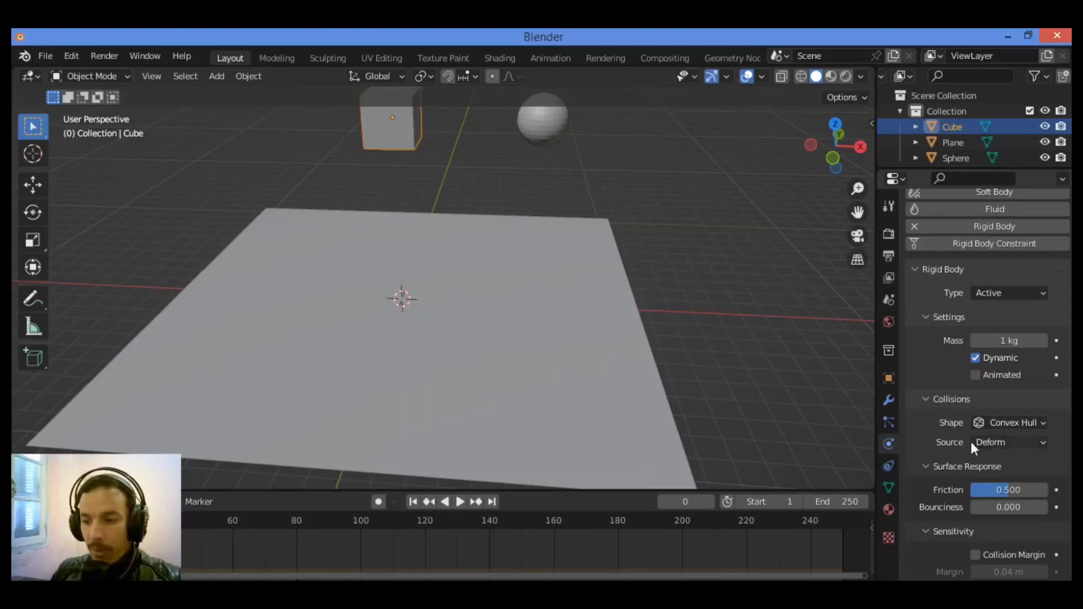
click(1035, 423)
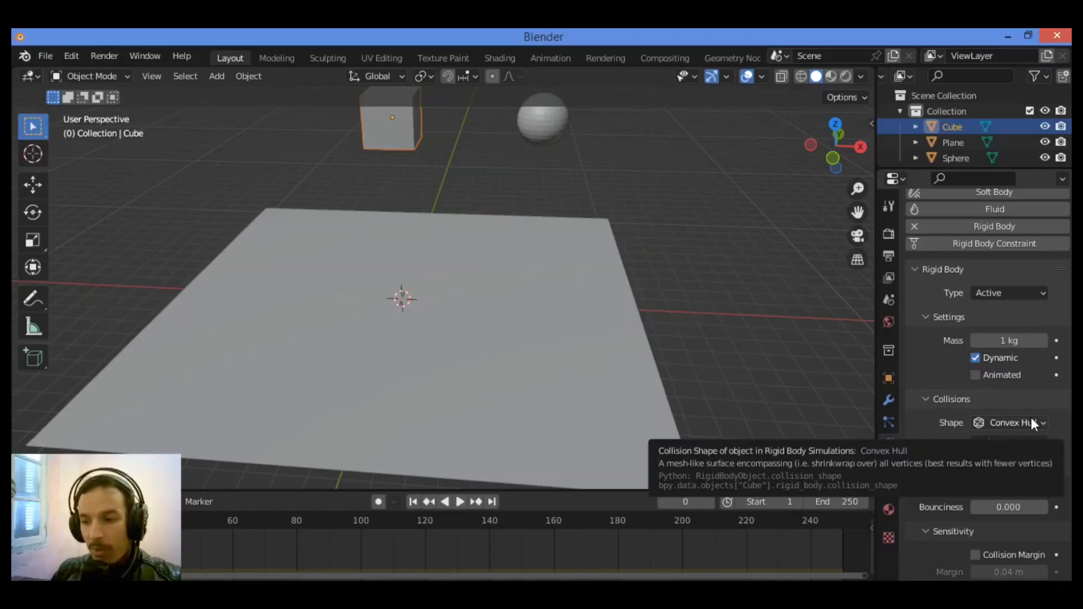
- Switch the cube's collision shape to Mesh and play the drop, pausing at frame 69
click(1039, 422)
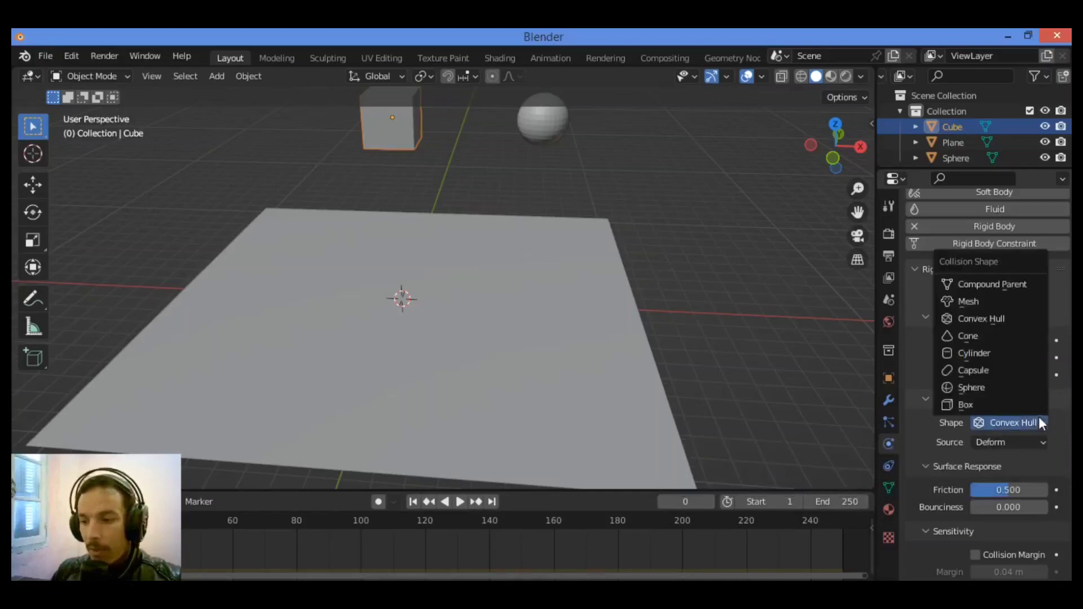
click(993, 306)
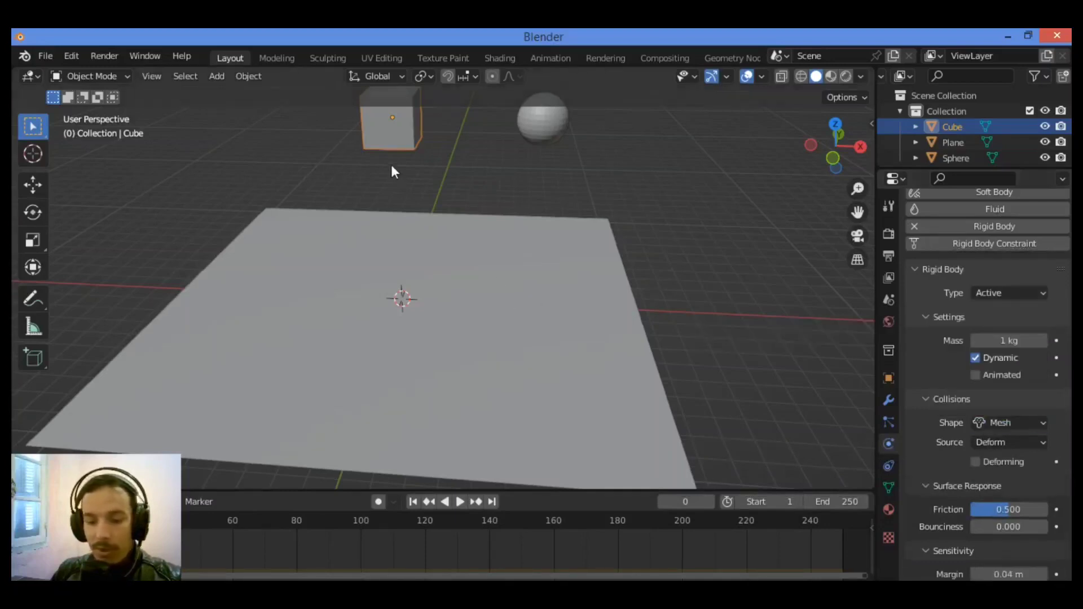
key(space)
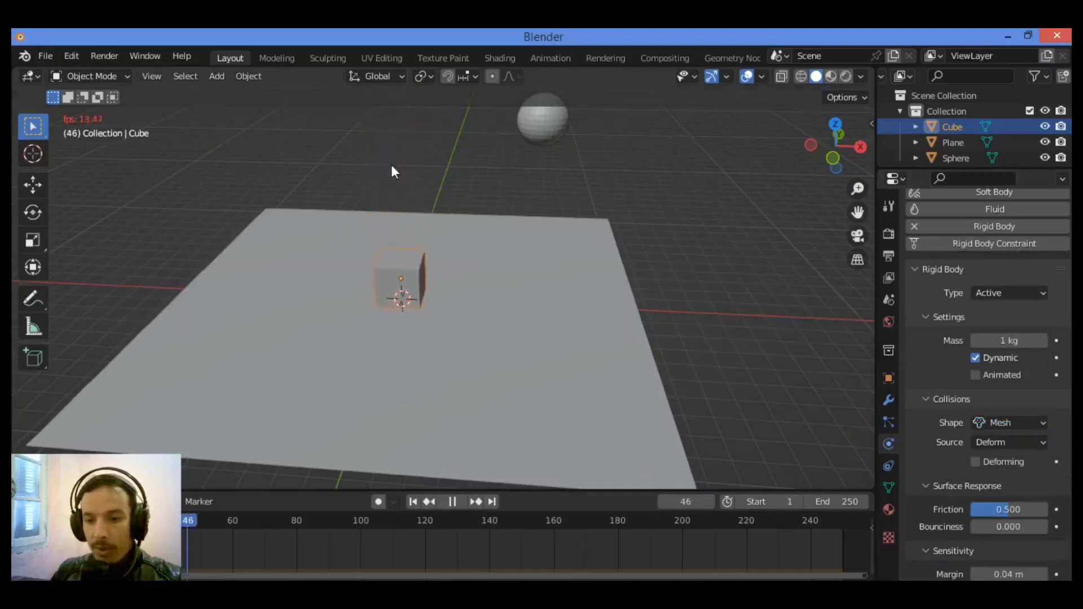
key(space)
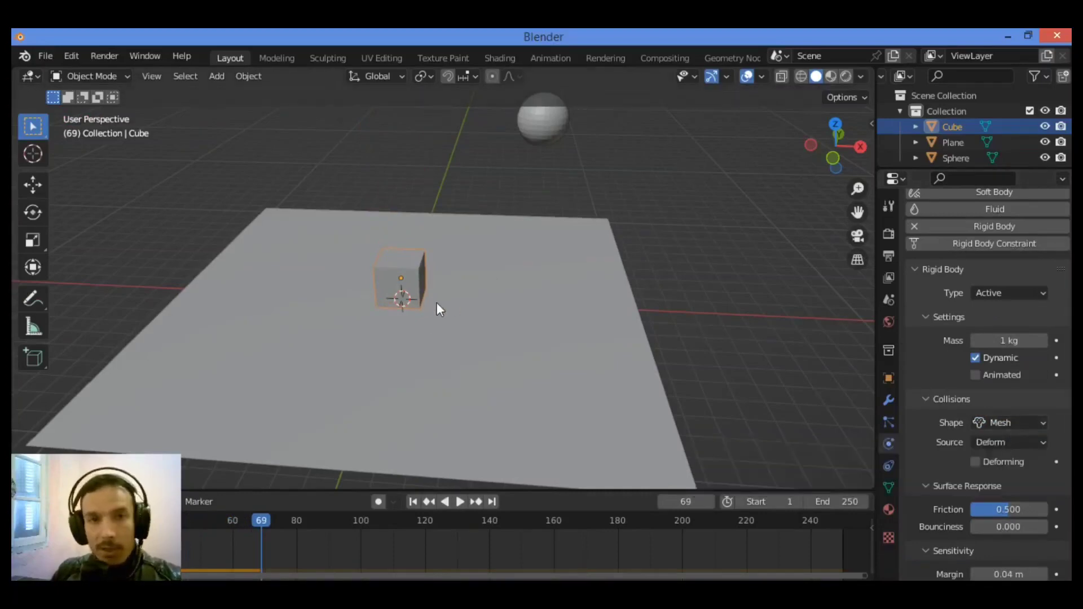
- Check the collision shape list, then switch the Properties editor to the Physics tab
click(1011, 422)
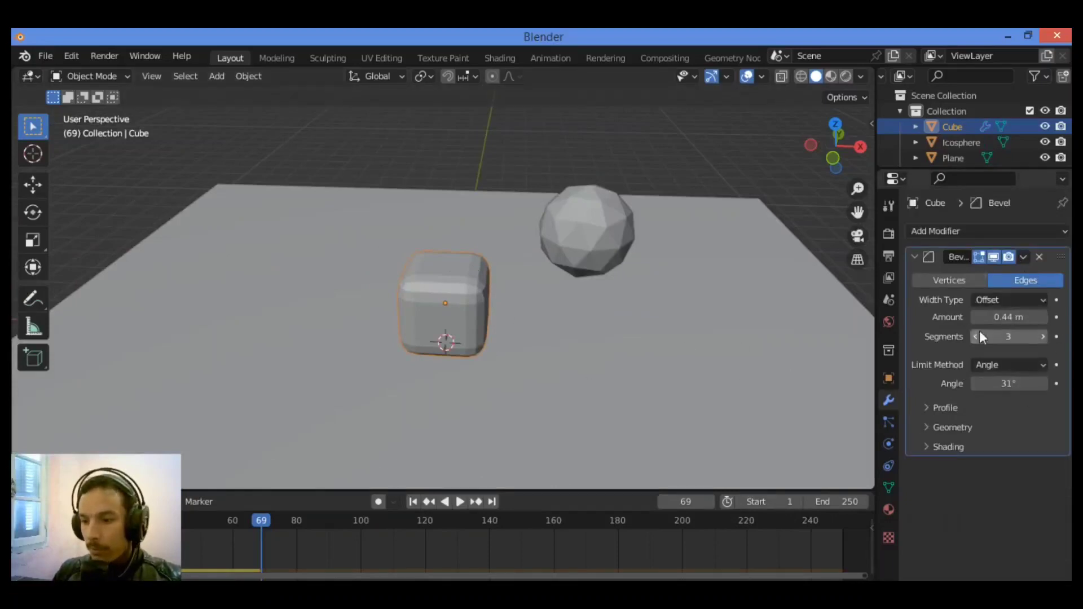
click(889, 444)
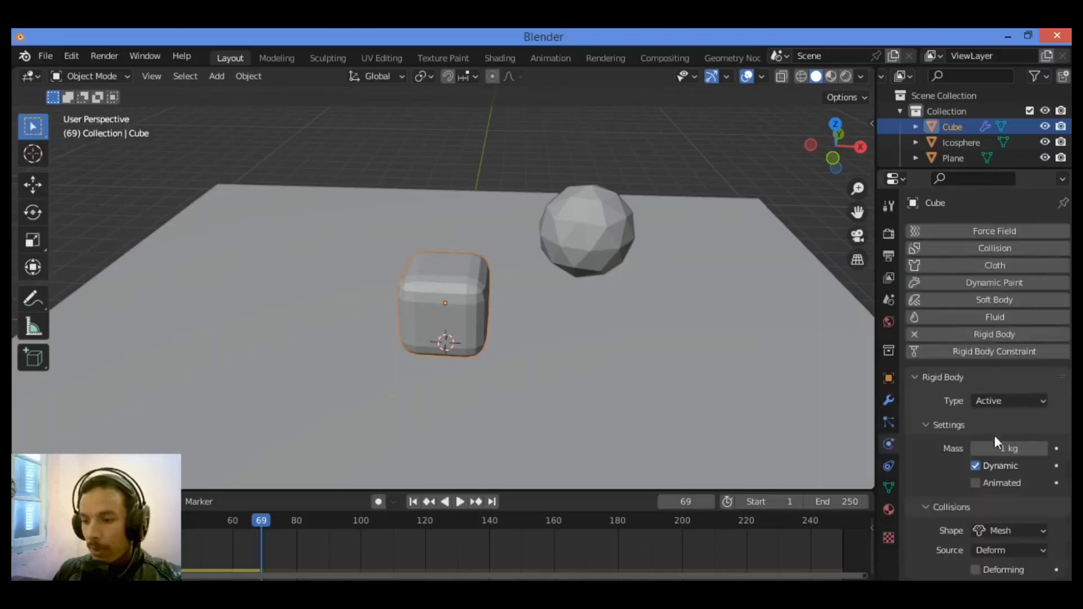
- Set the bevelled cube's collision shape to Box and select the icosphere
scroll(959, 428, down, 3)
click(1032, 468)
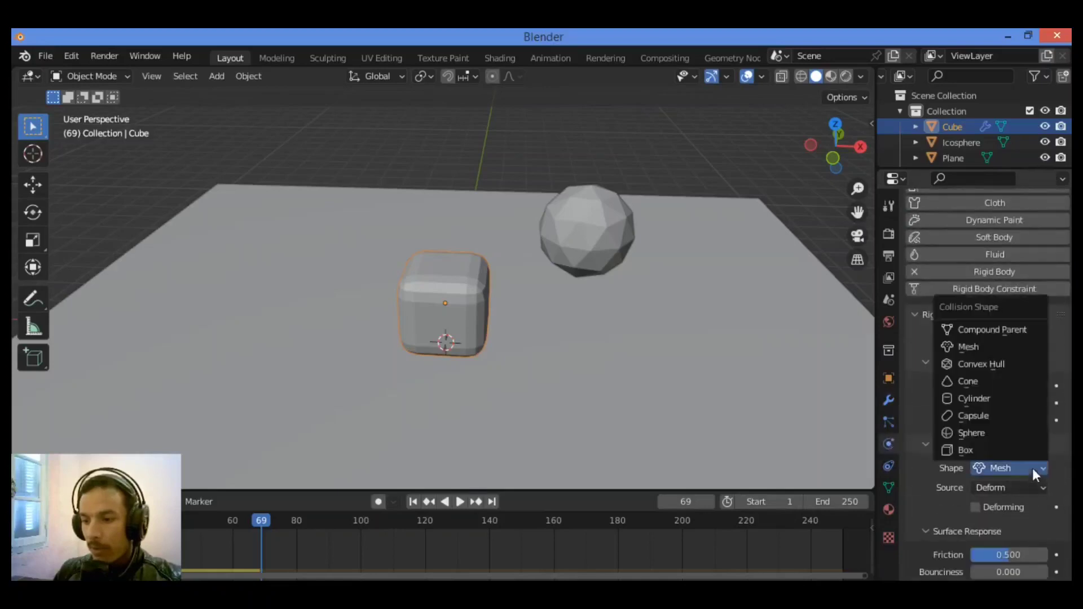
click(993, 449)
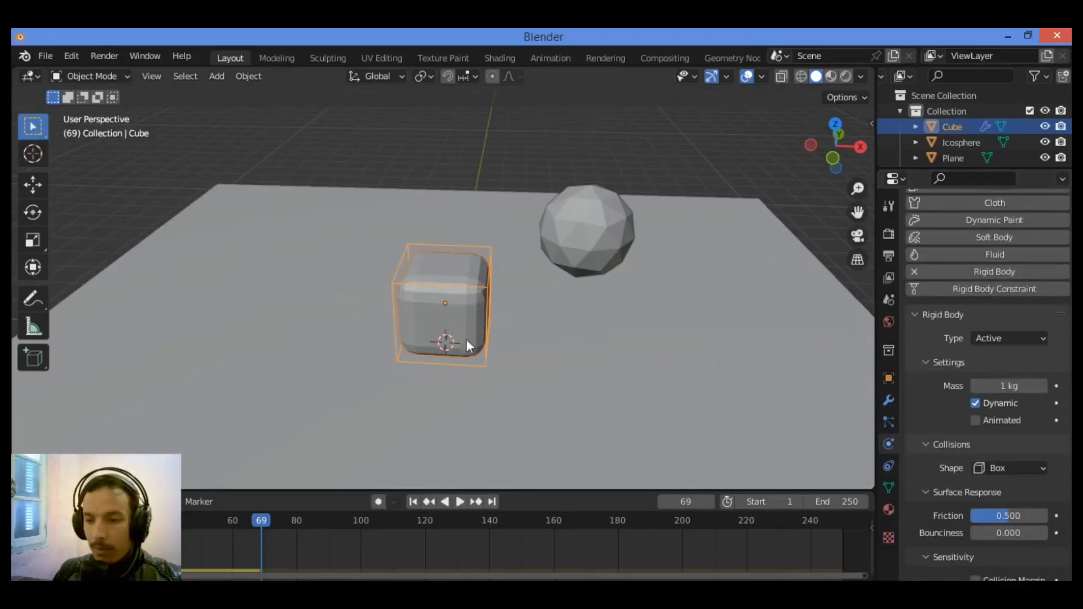
click(601, 220)
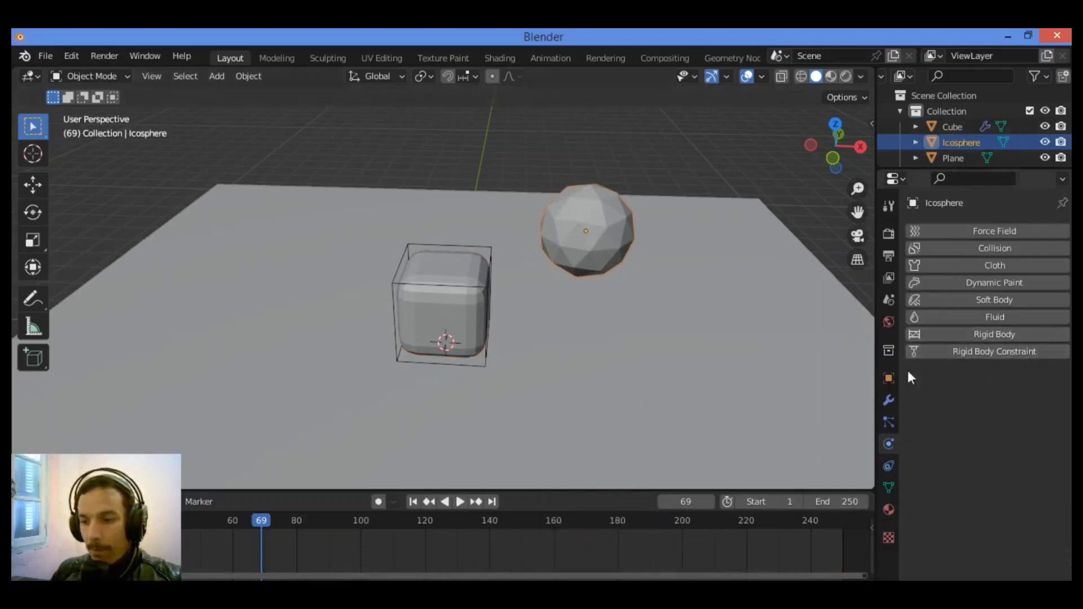
- Make the icosphere a rigid body with a Sphere collision shape, leaving Source on Deform
click(999, 334)
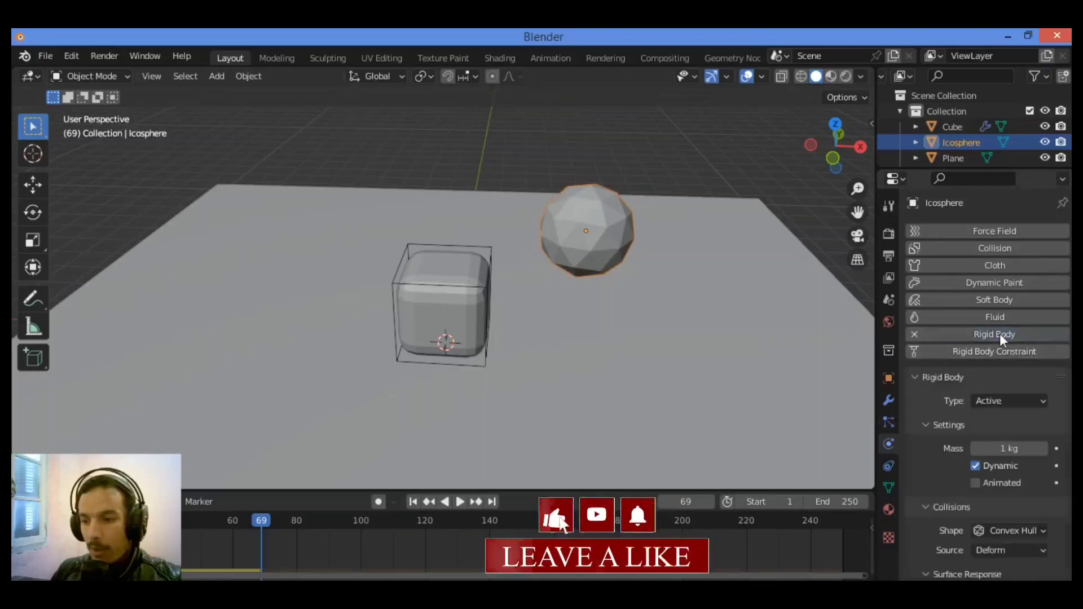
scroll(922, 472, down, 5)
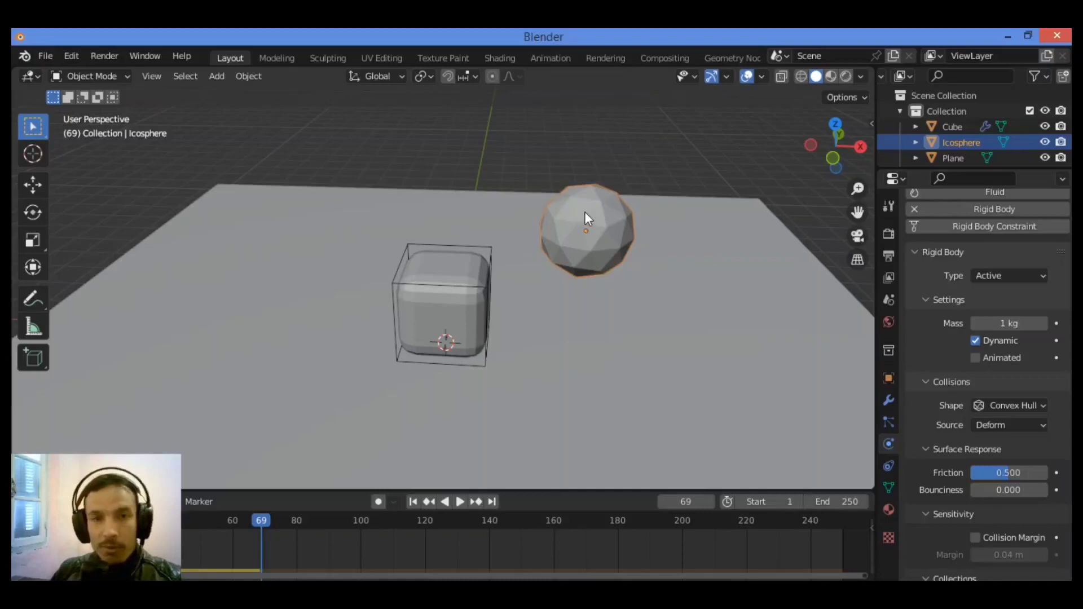
click(1023, 405)
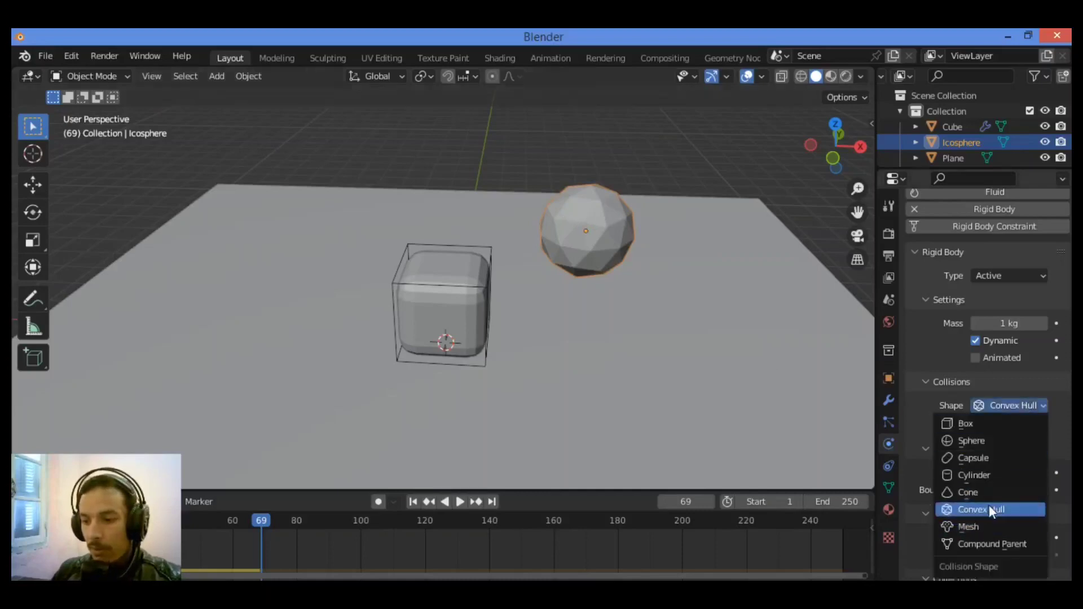
click(985, 440)
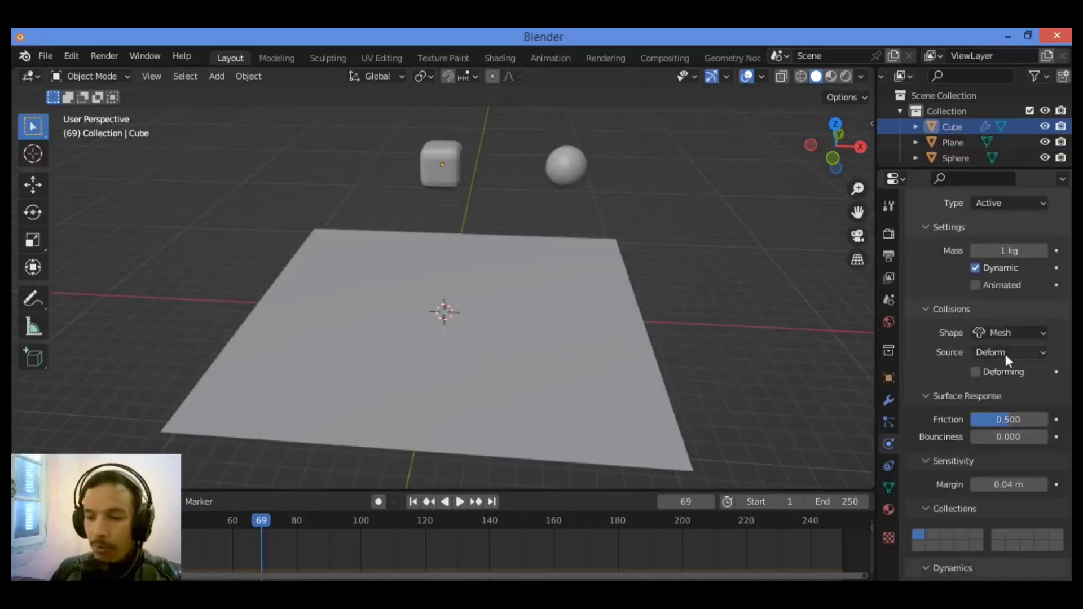
click(1018, 351)
click(1010, 353)
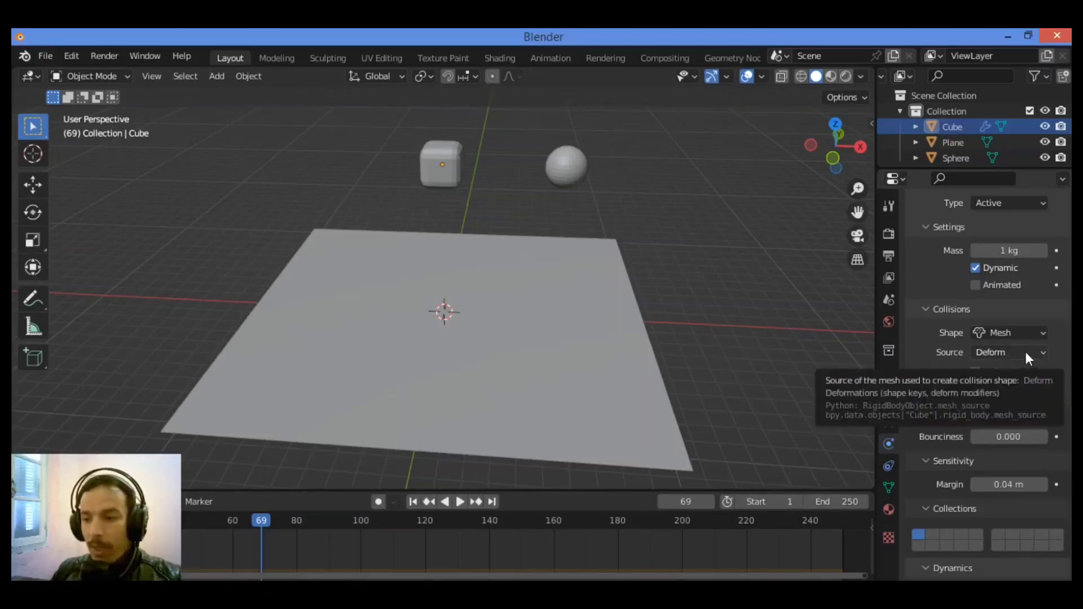
- Check the collision mesh Source options, keeping Deform, and scroll back up
click(1026, 352)
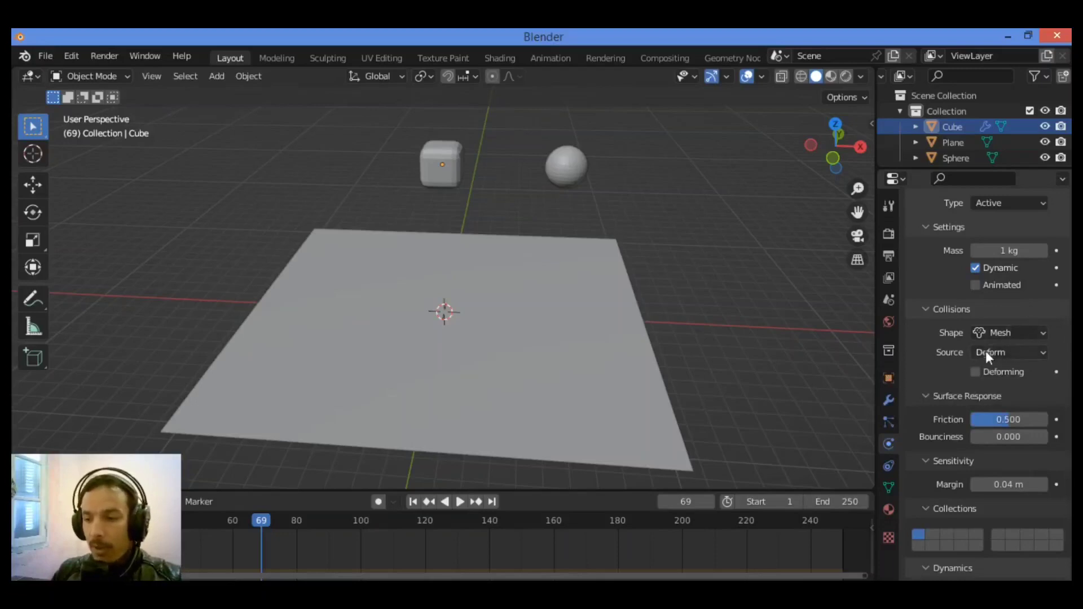
scroll(957, 303, up, 8)
- Browse the cube's Add Modifier list without adding anything, then return to Physics
click(888, 399)
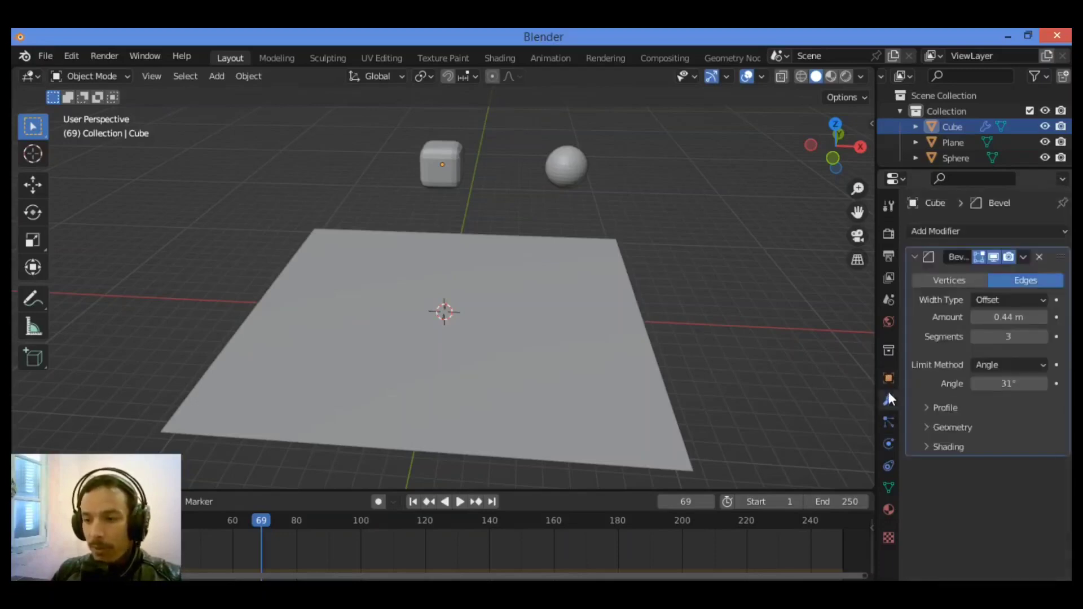
click(1010, 230)
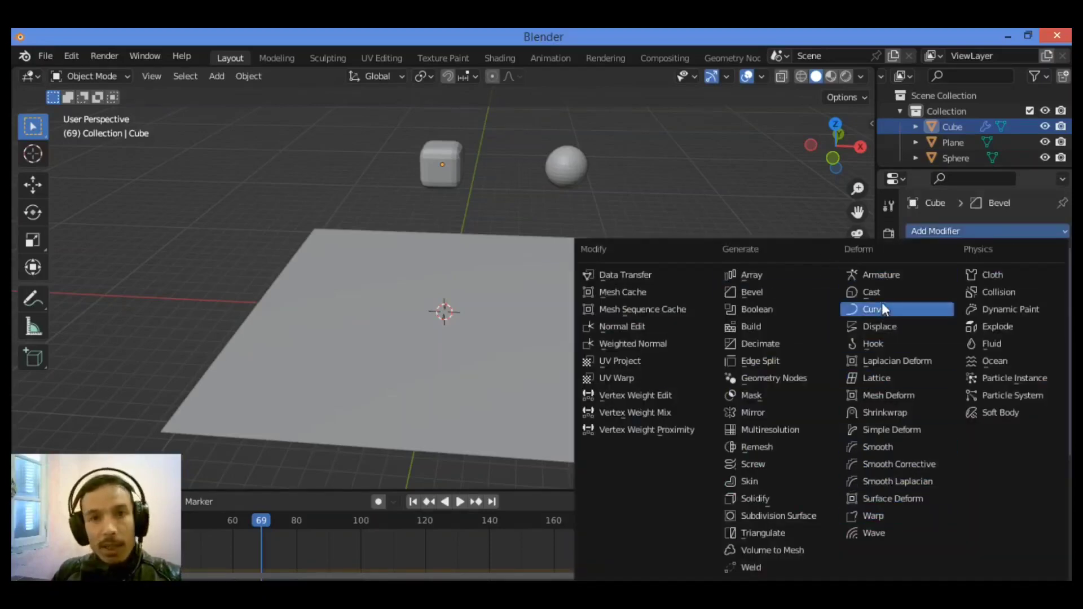
click(986, 223)
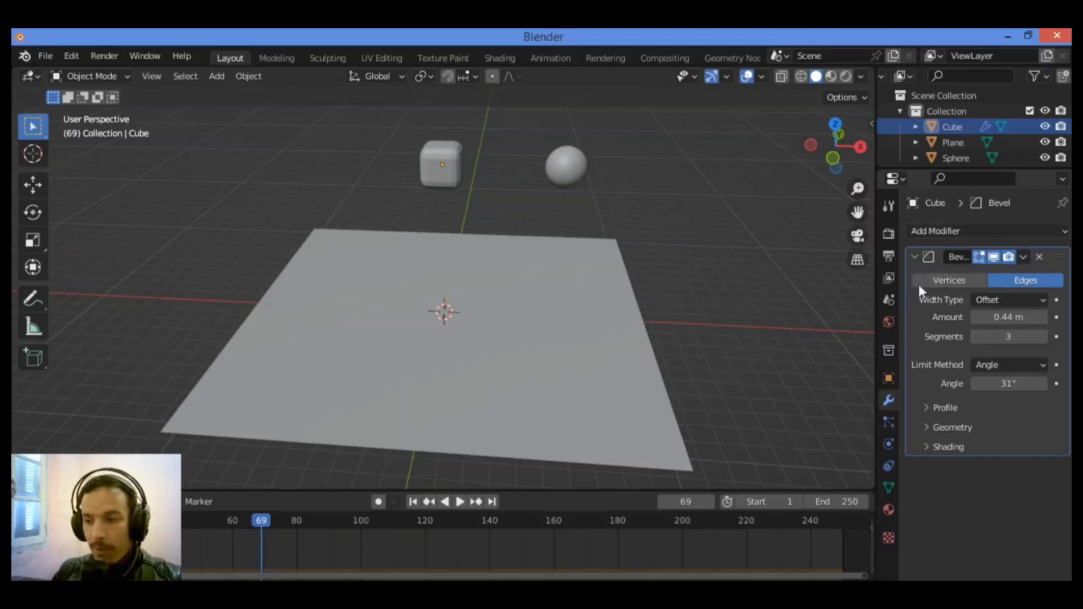
click(887, 444)
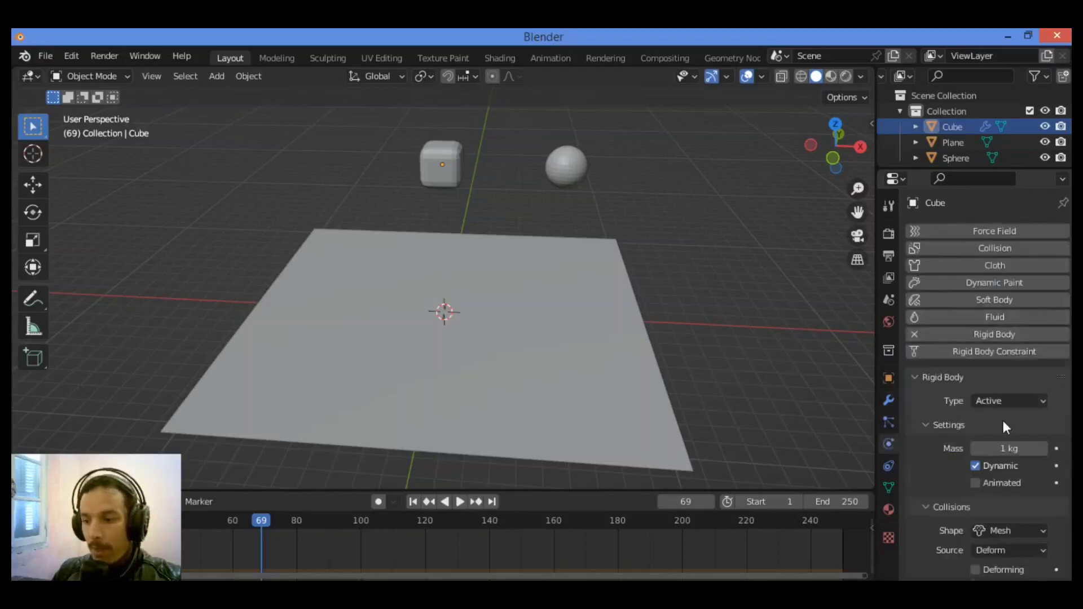
- Review the cube's collision mesh Source options: Base, Deform and Final
scroll(1003, 420, down, 3)
scroll(981, 439, down, 2)
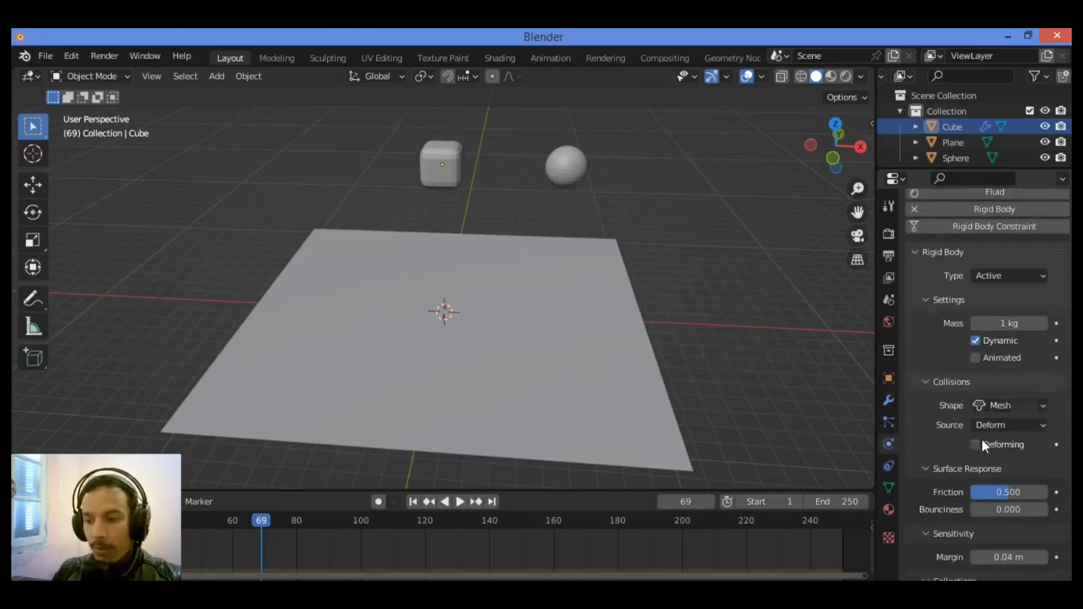
click(1032, 424)
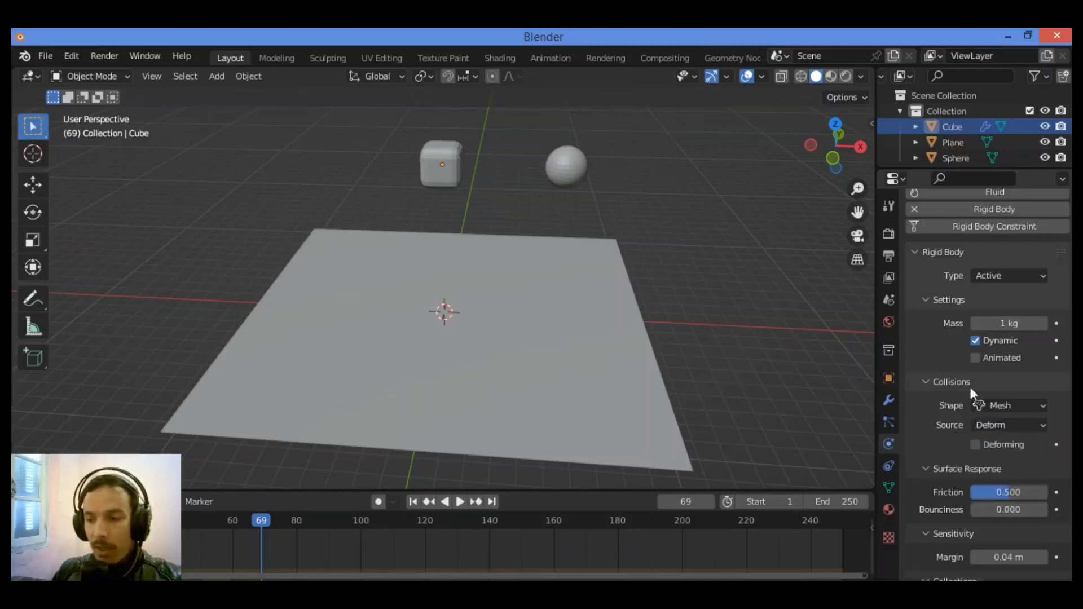
click(1030, 423)
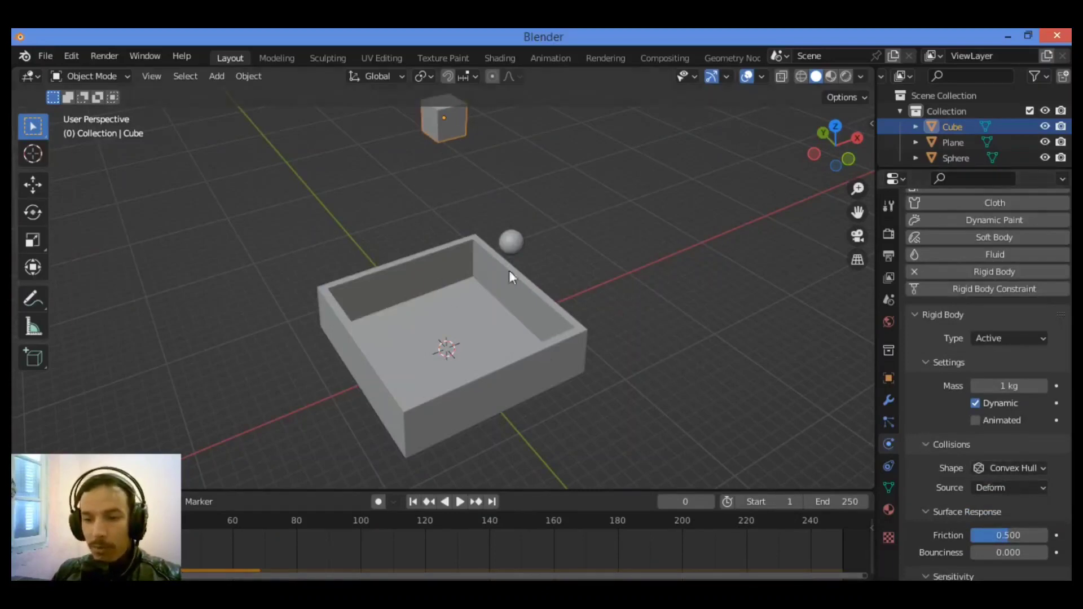
- Check the box's passive Convex Hull settings, then reselect the cube and play its drop
click(448, 259)
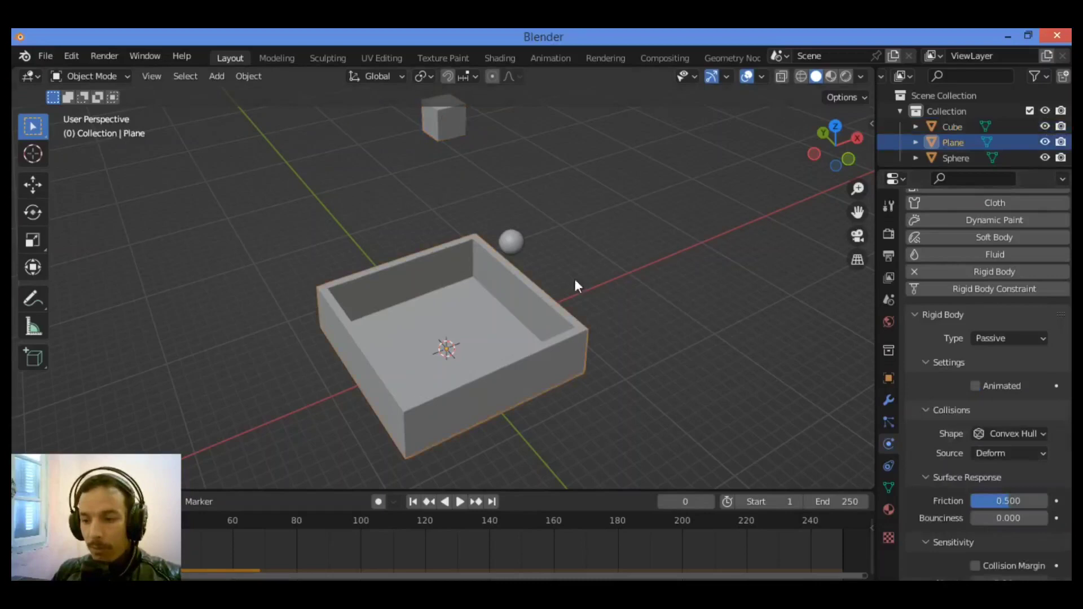
click(444, 126)
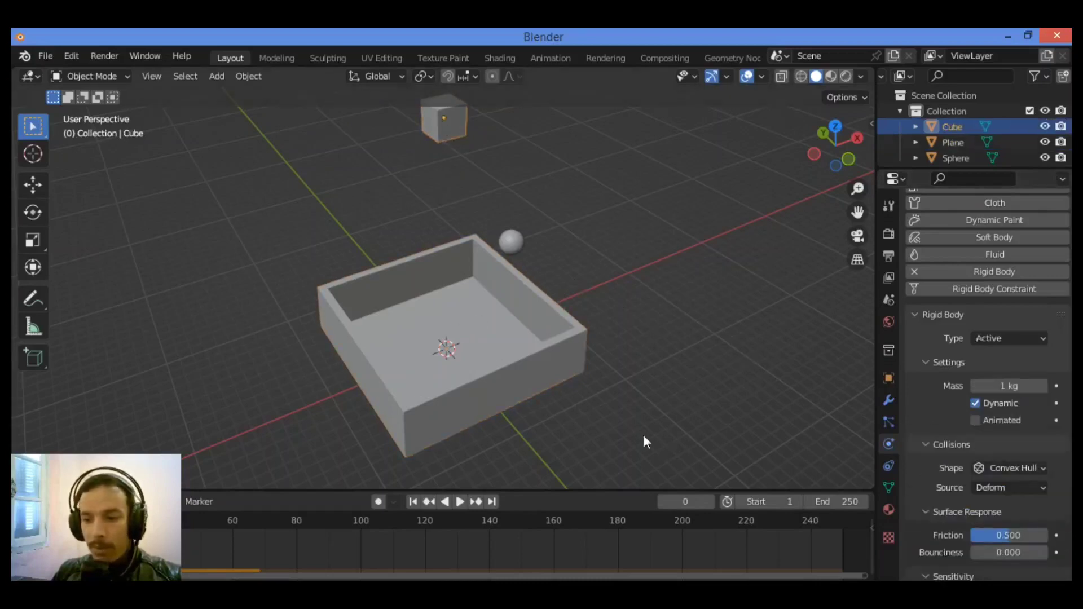
key(space)
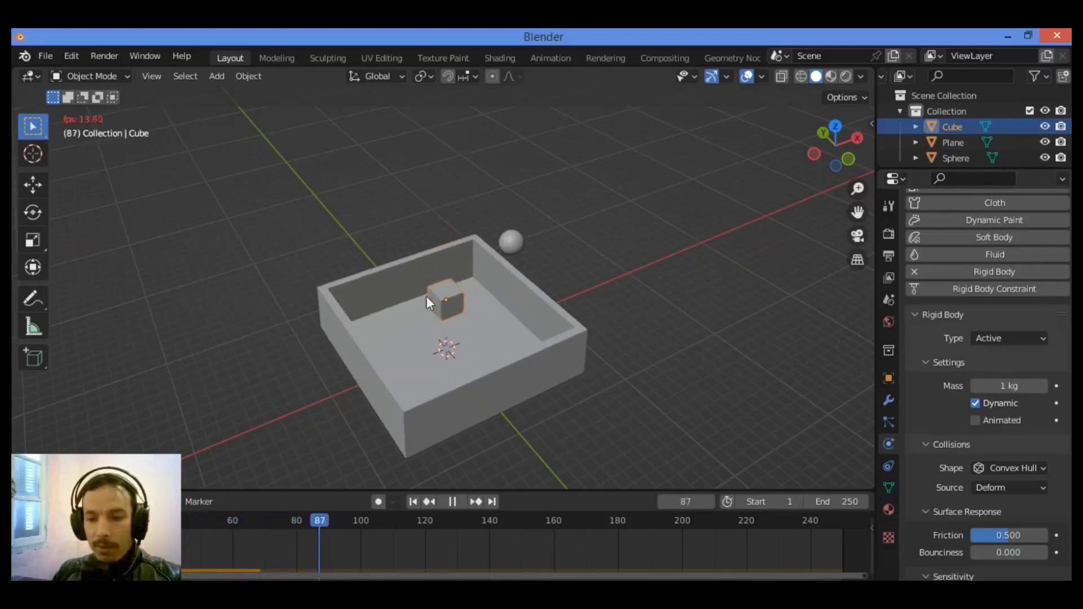
mouse_move(835, 146)
mouse_down()
mouse_move(832, 123)
mouse_move(834, 142)
mouse_up()
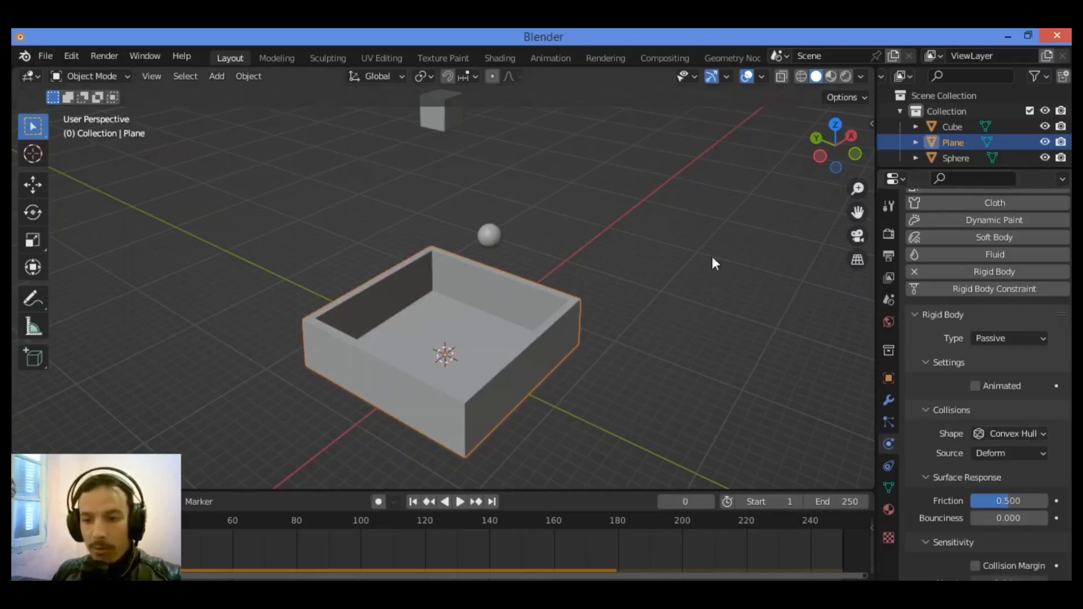
- Change the box's collision shape from Convex Hull to Mesh and play the cube's drop
drag(829, 156, 611, 245)
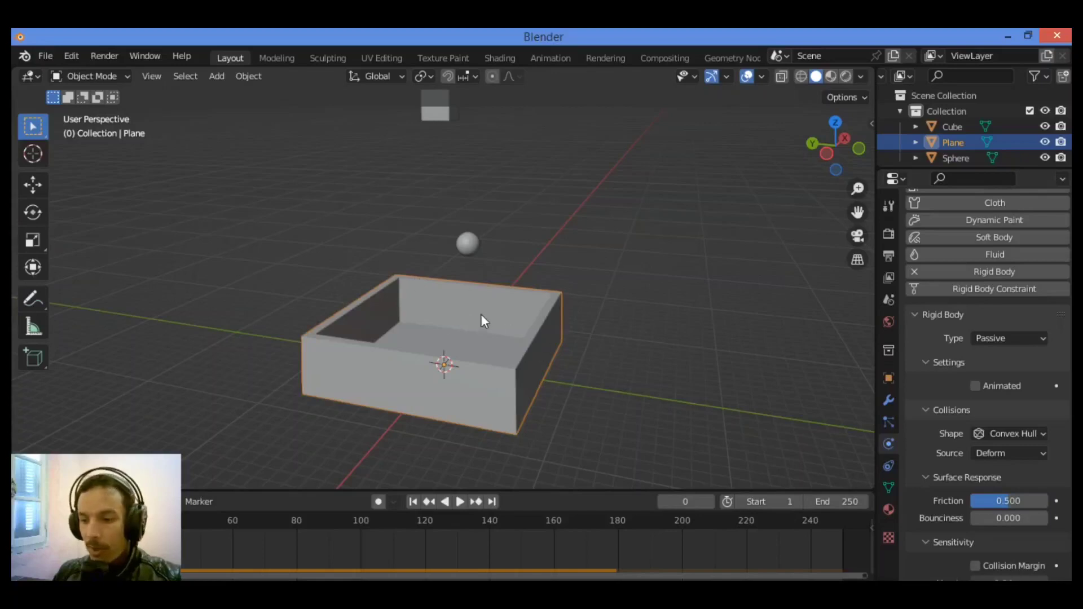
click(1027, 428)
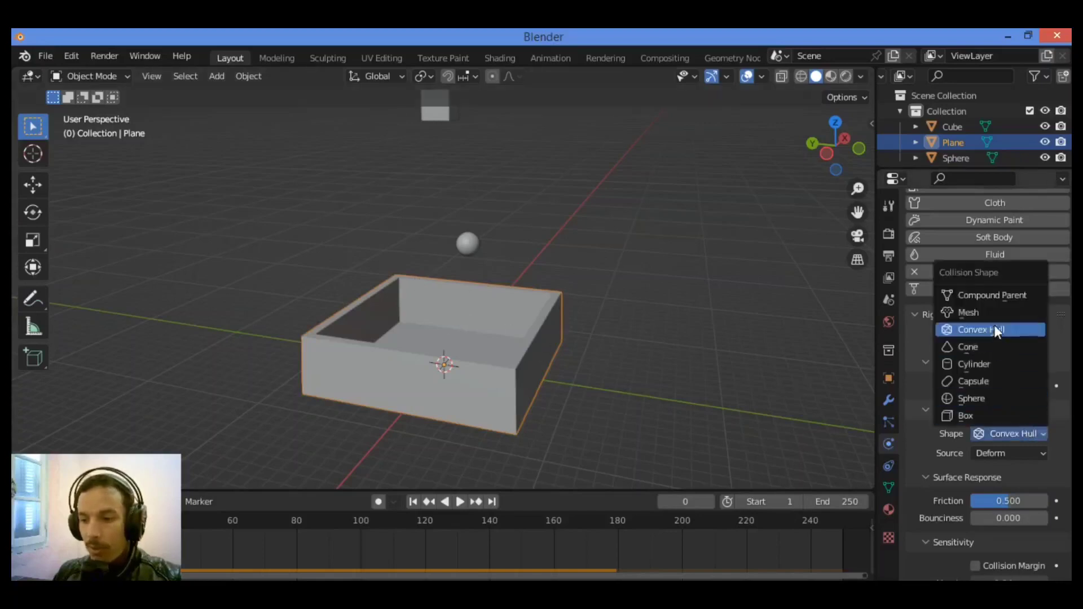
click(995, 310)
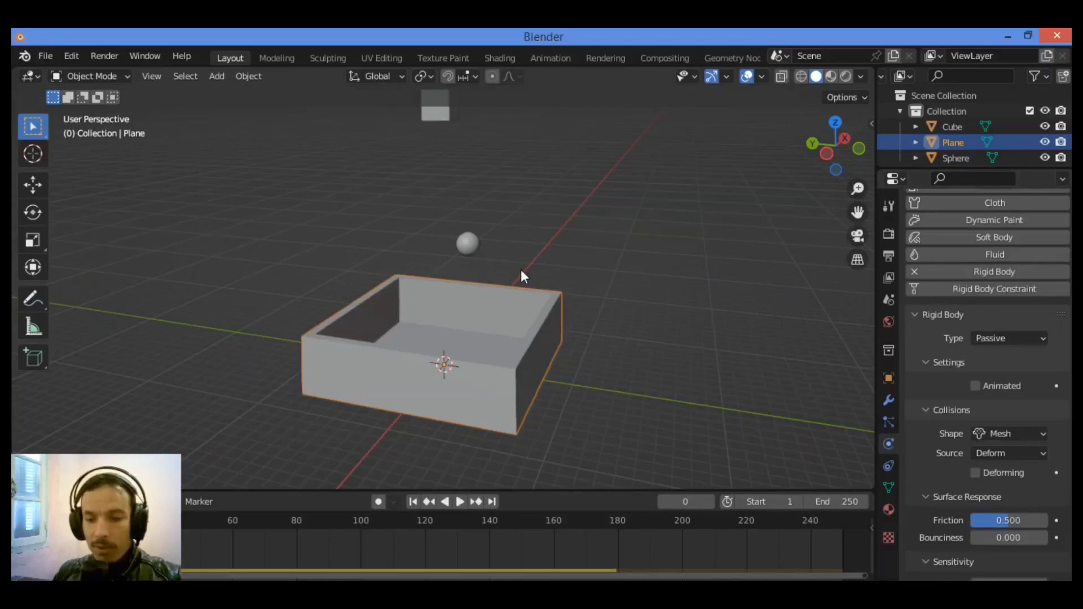
key(space)
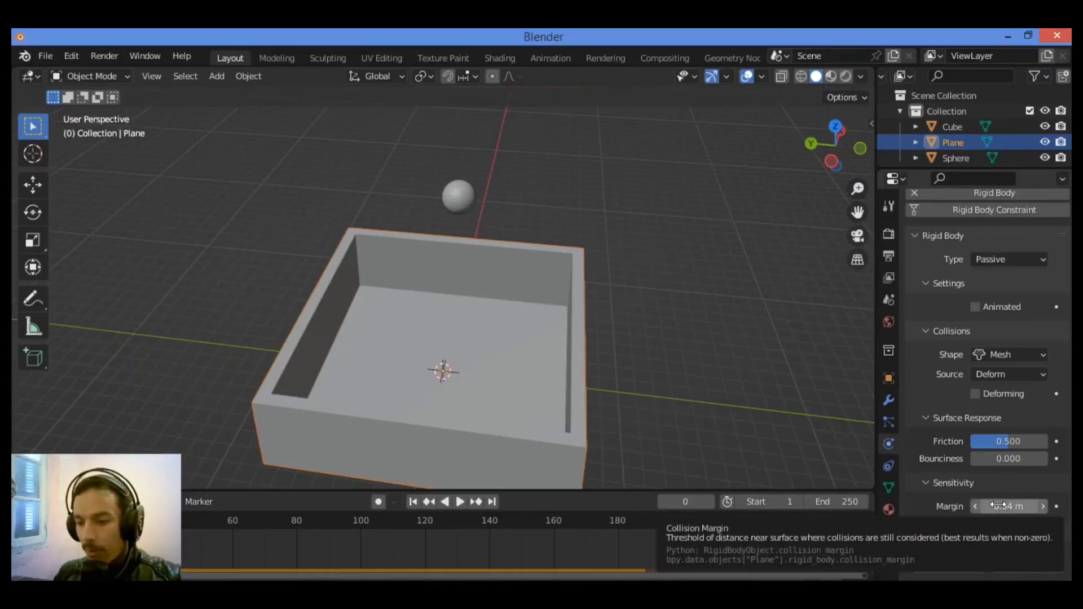
drag(999, 505, 1003, 507)
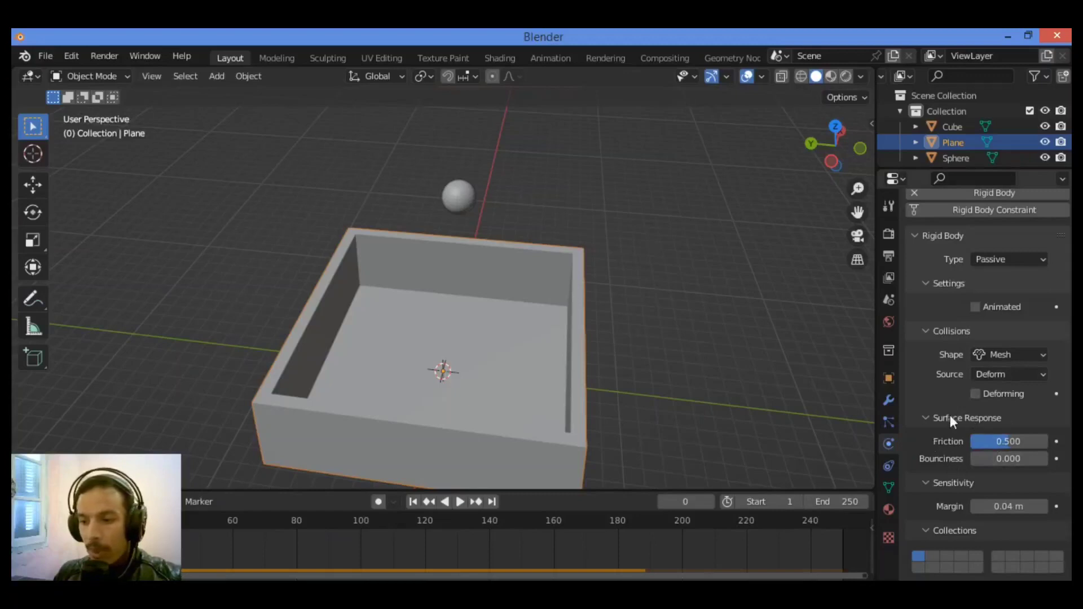
click(1007, 446)
key(Return)
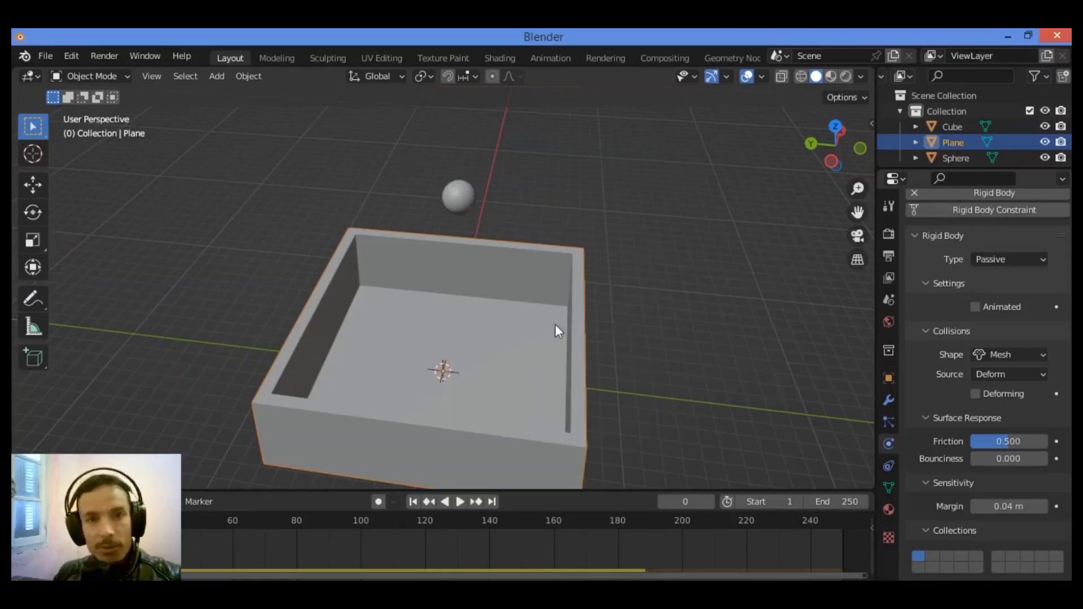
- Set the box's bounciness to 0.5 and replay the drop from a lower view
click(1007, 458)
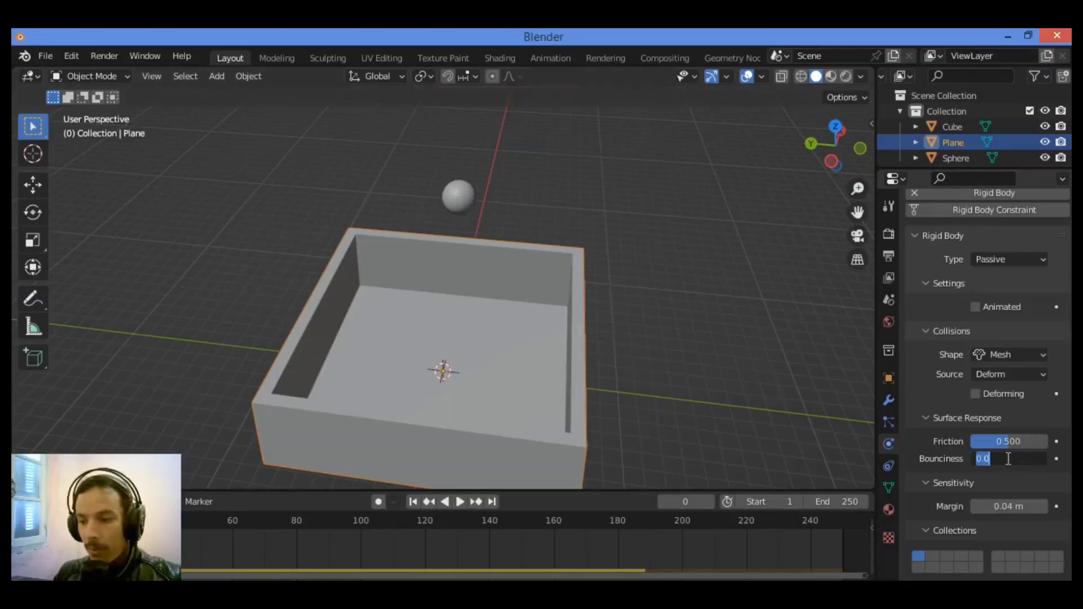
text(0.5)
key(Return)
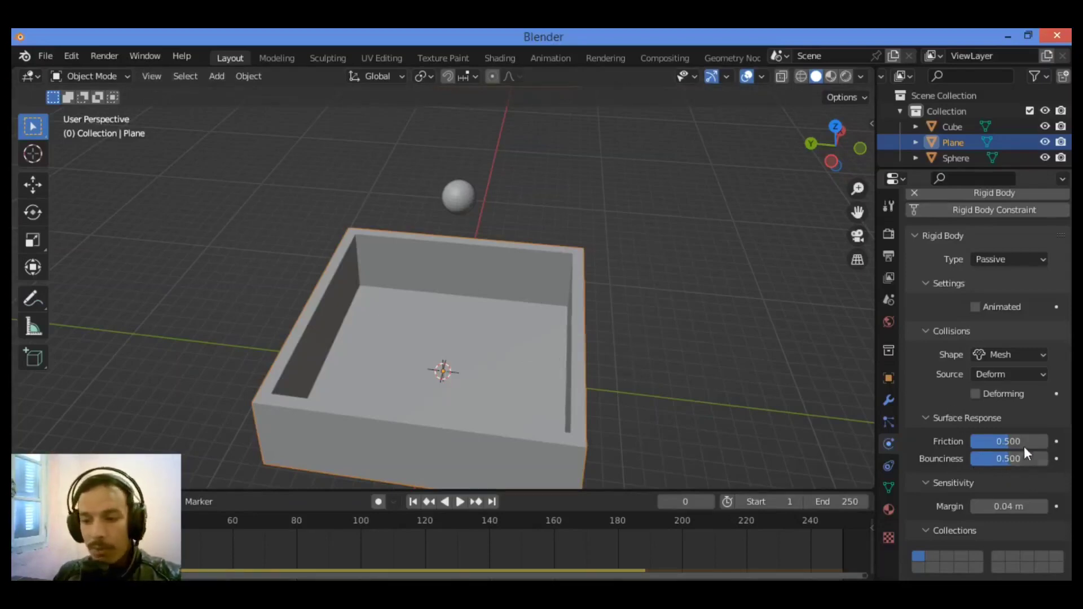
mouse_move(835, 148)
mouse_down()
mouse_move(834, 123)
mouse_move(834, 158)
mouse_up()
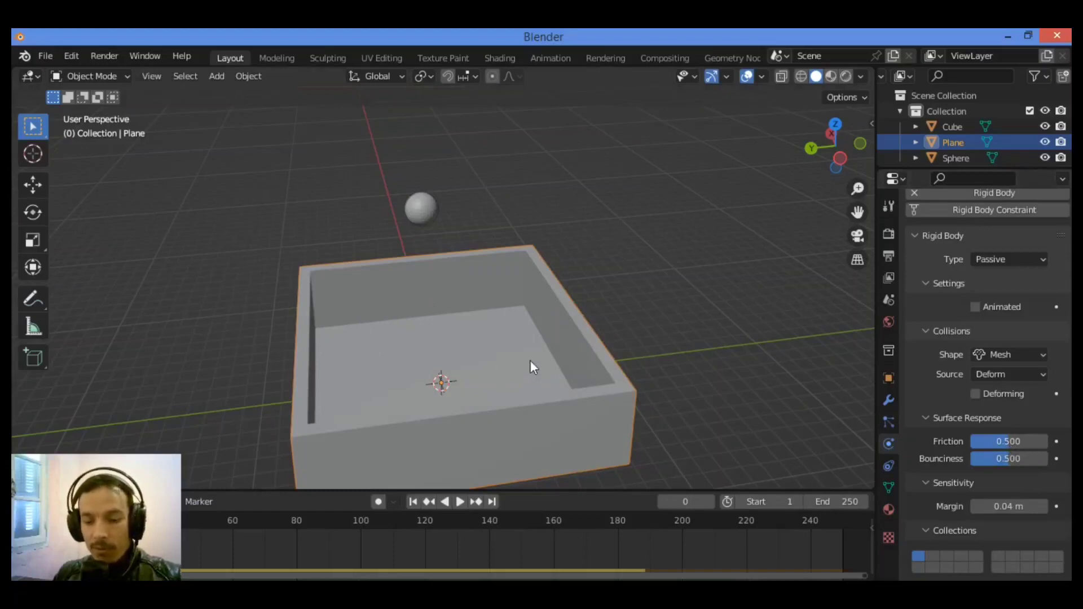
key(space)
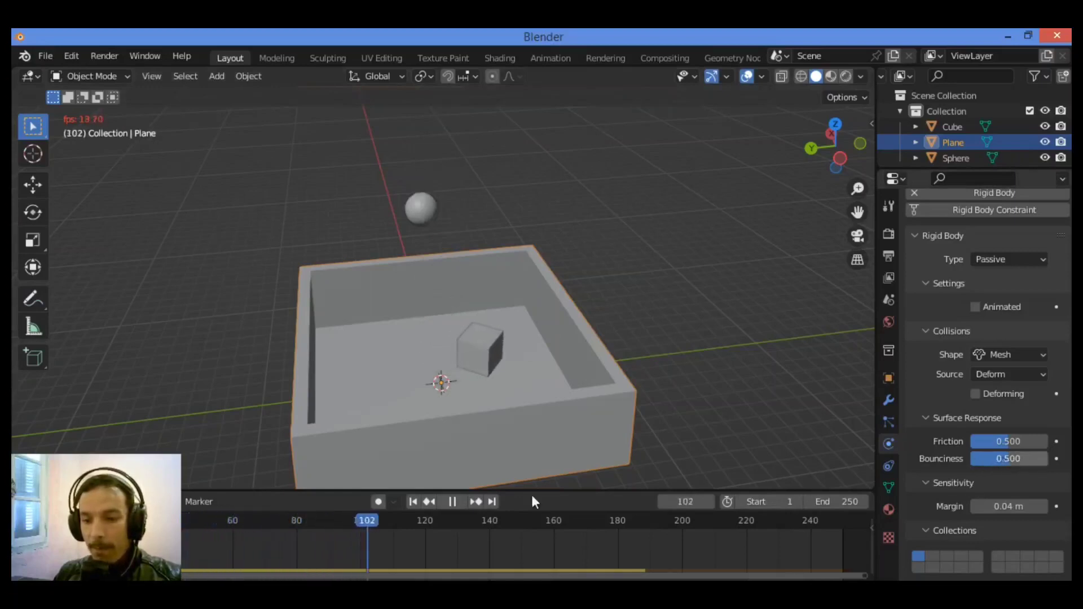
- Set the box's bounciness to 1 and replay the drop from the first frame
key(space)
key(ctrl+z)
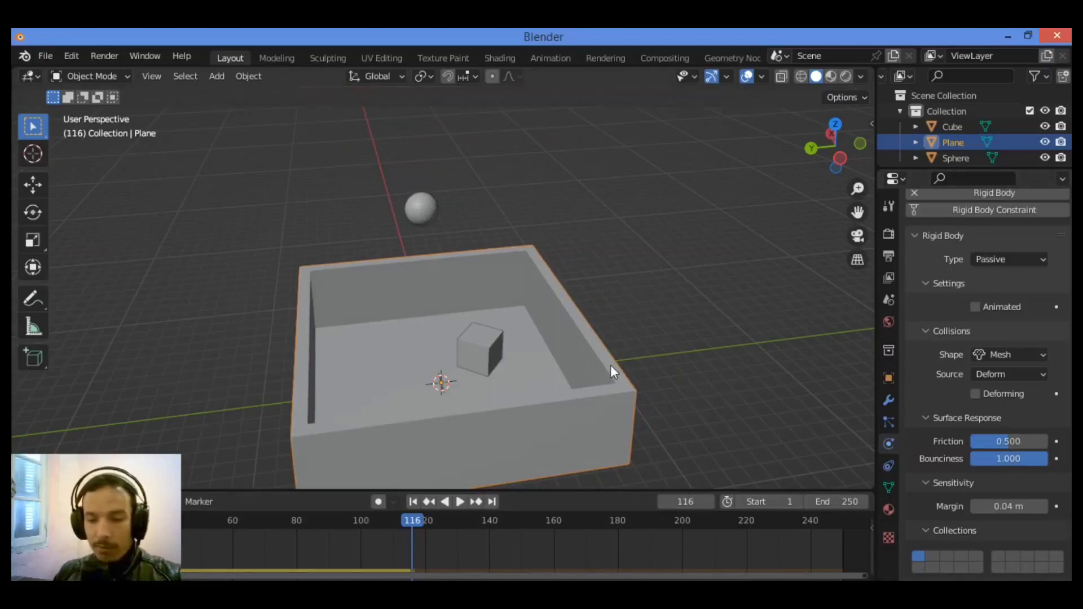
key(space)
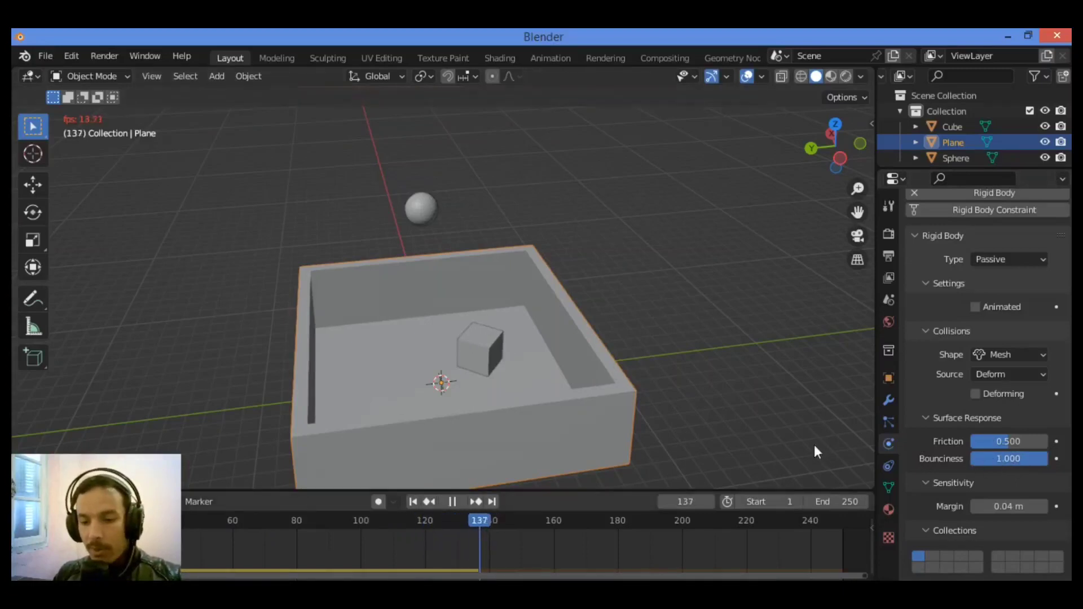
key(shift+Left)
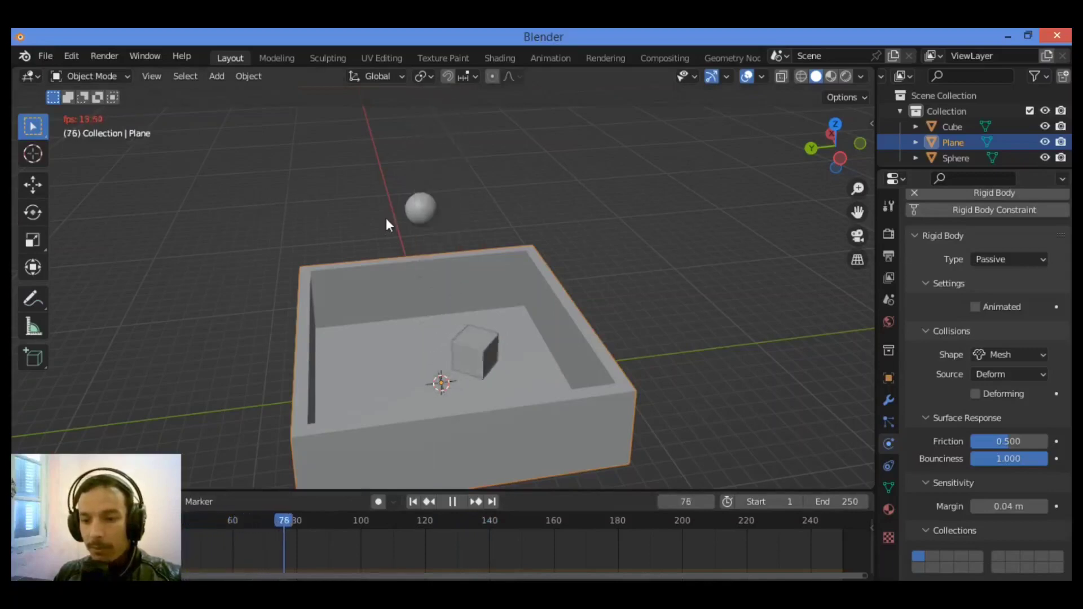
- Try a box friction of 1 and restart the simulation from the beginning
click(1006, 441)
text(1)
key(Return)
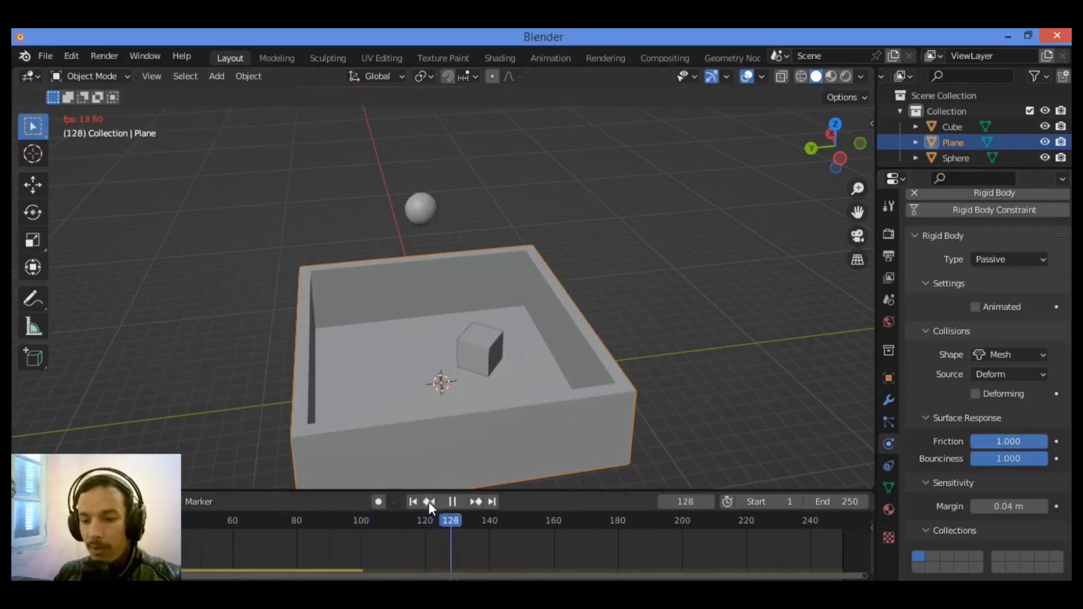
click(413, 501)
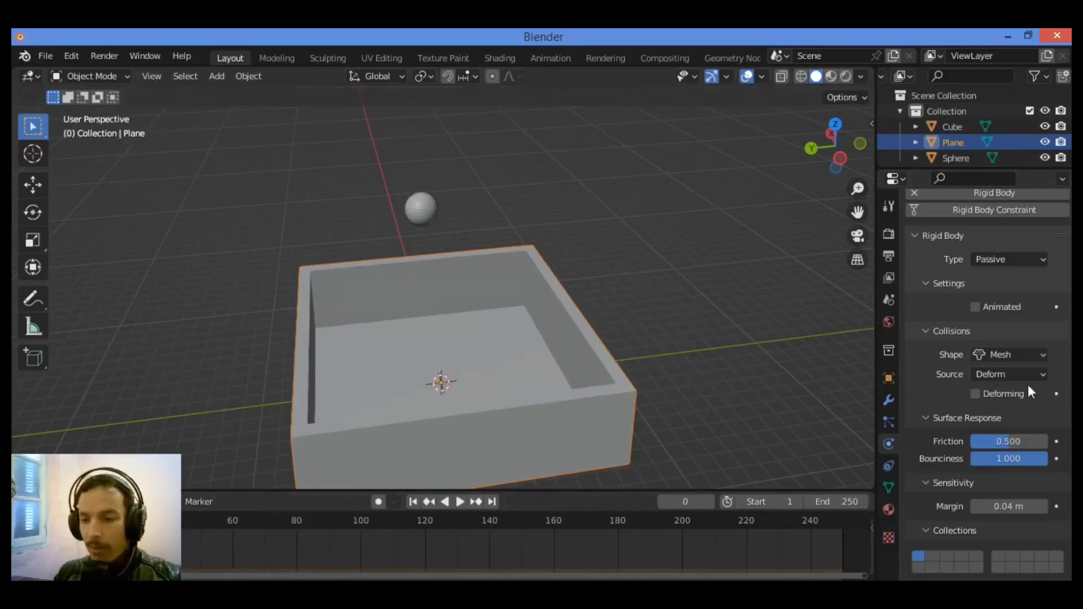
- Lower the box's friction to 0.1 and play the simulation
click(1010, 443)
text(0.1)
key(Return)
key(space)
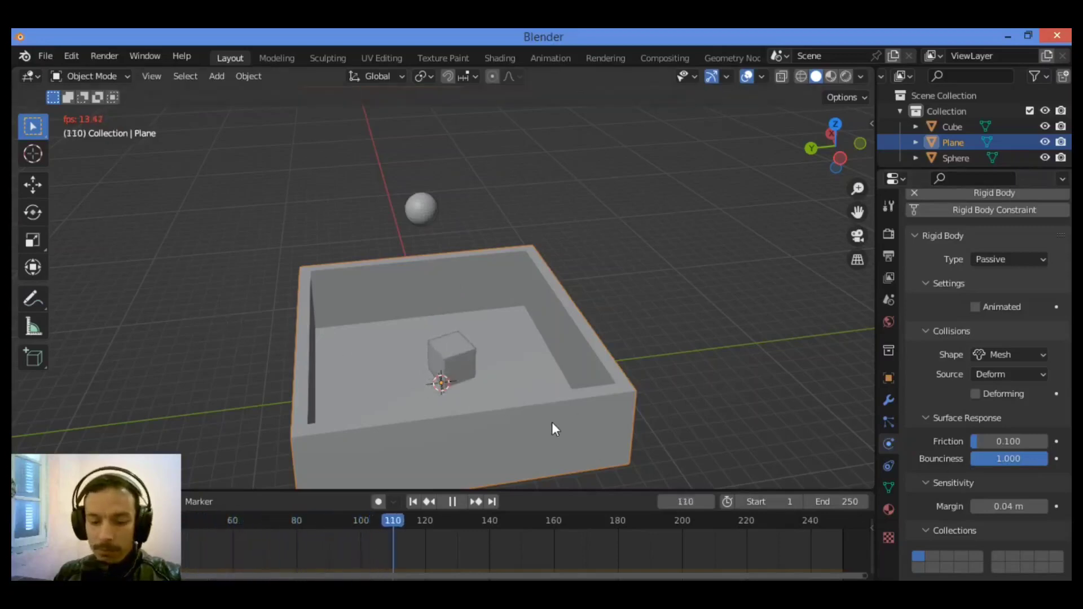
- Raise the box's bounciness to 2, then play and stop the cube's drop
click(1009, 458)
text(2)
key(Return)
key(Escape)
click(1009, 459)
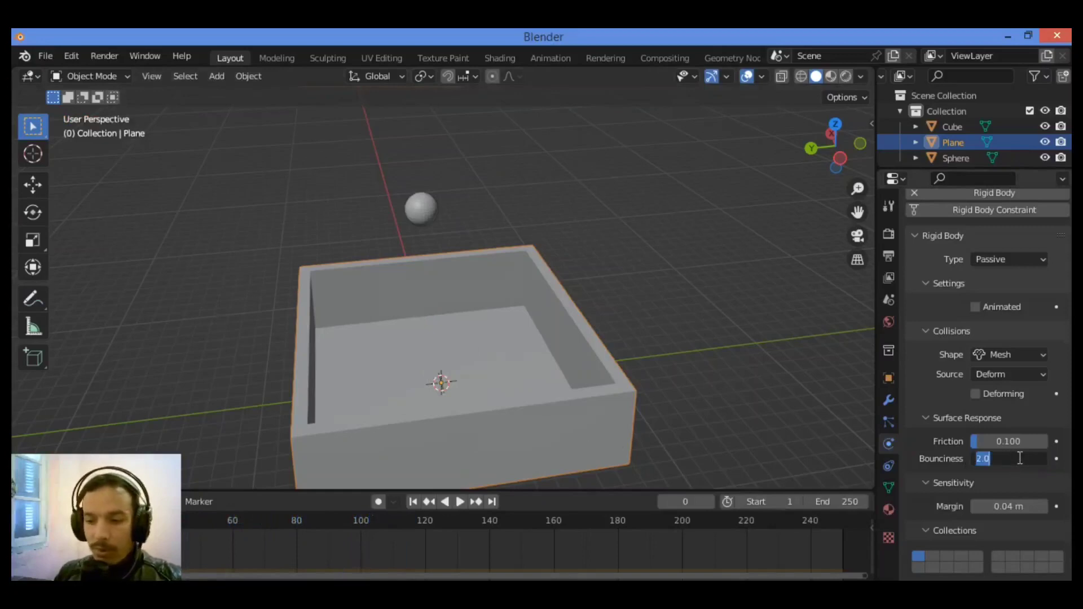
key(Return)
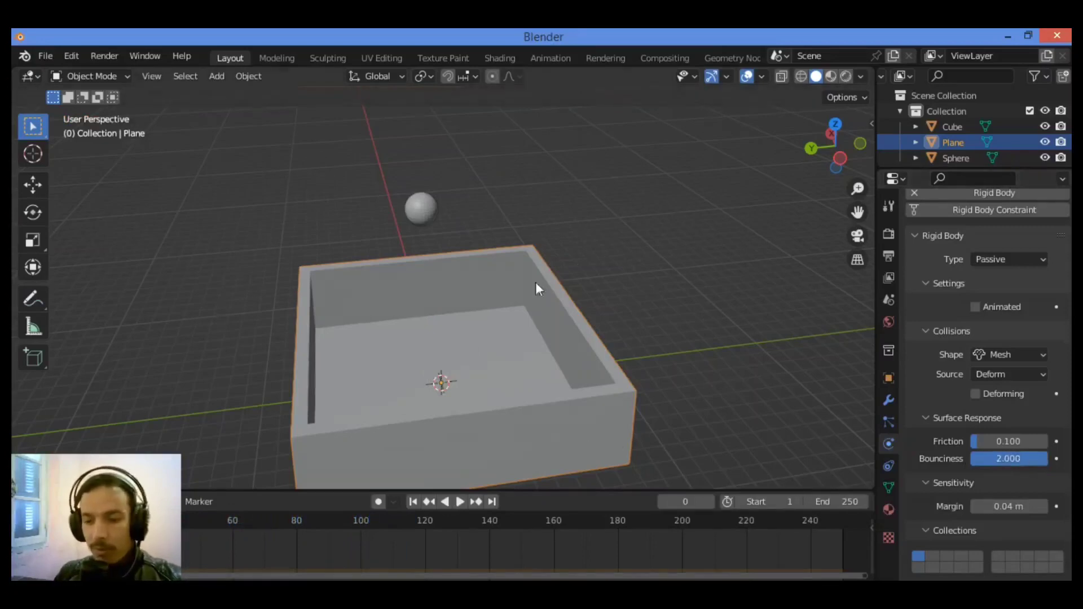
key(space)
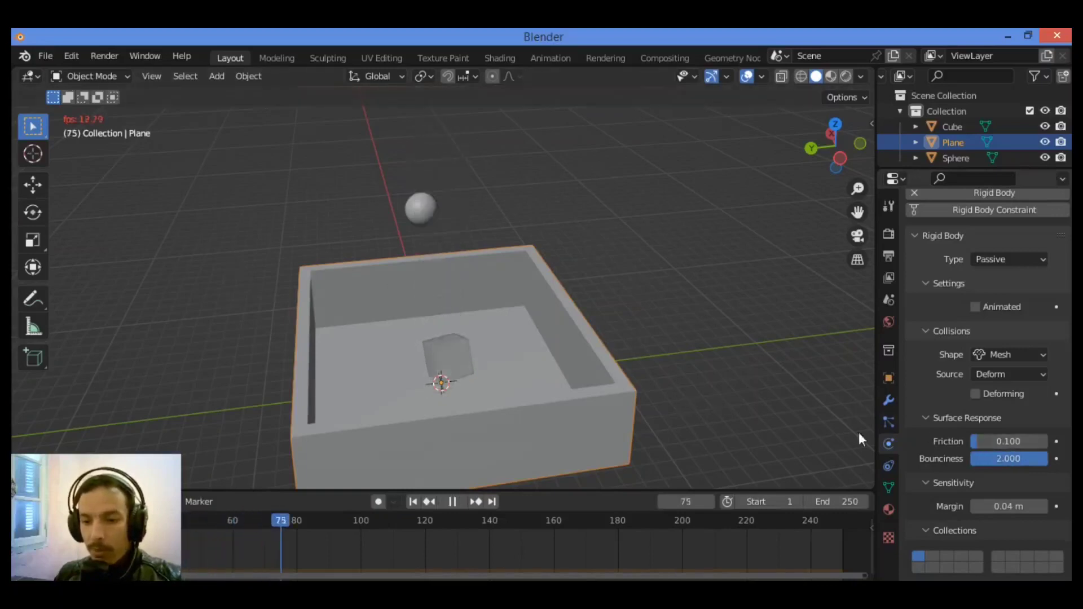
key(space)
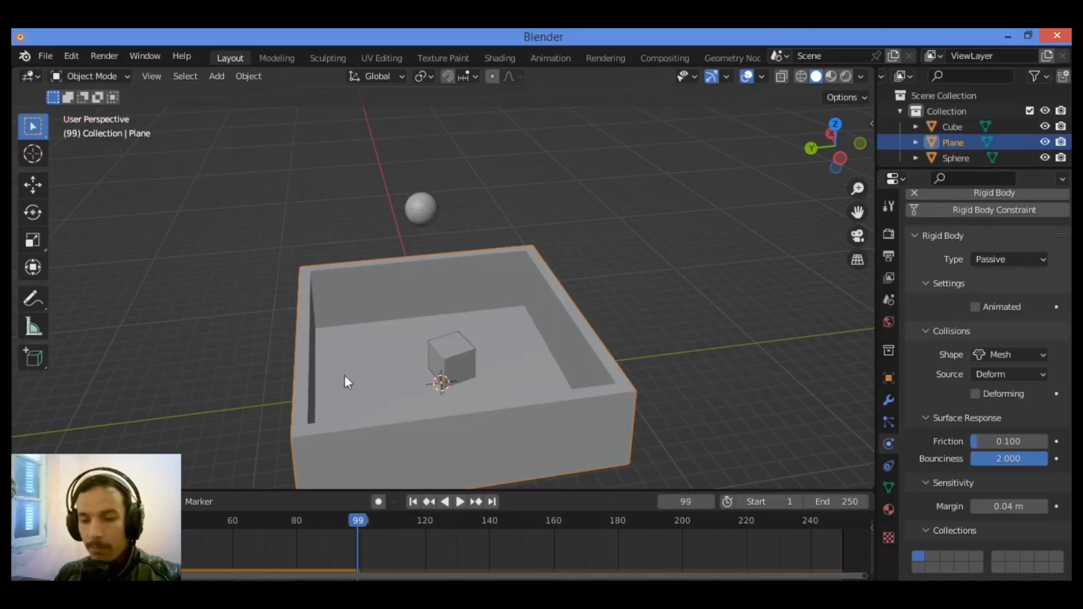